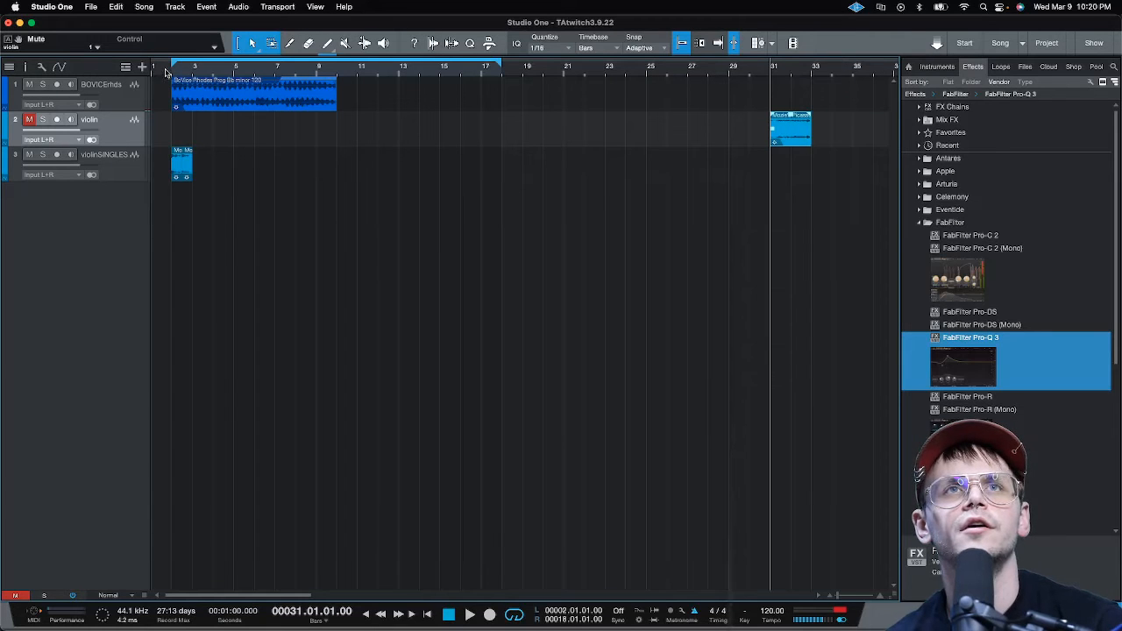
Step: Duplicate the BOVICErhds loop directly after itself and move both violinSINGLES clips to bar 10
{"action": "left_click", "coordinate": [228, 103]}
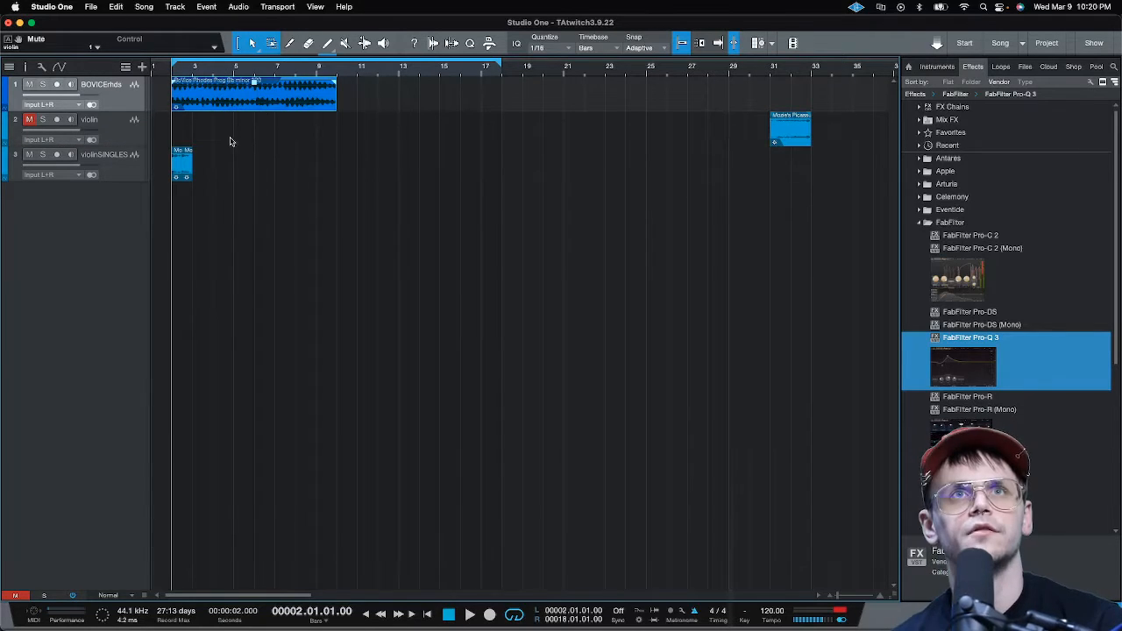
{"action": "key", "text": "d"}
{"action": "left_click", "coordinate": [200, 171]}
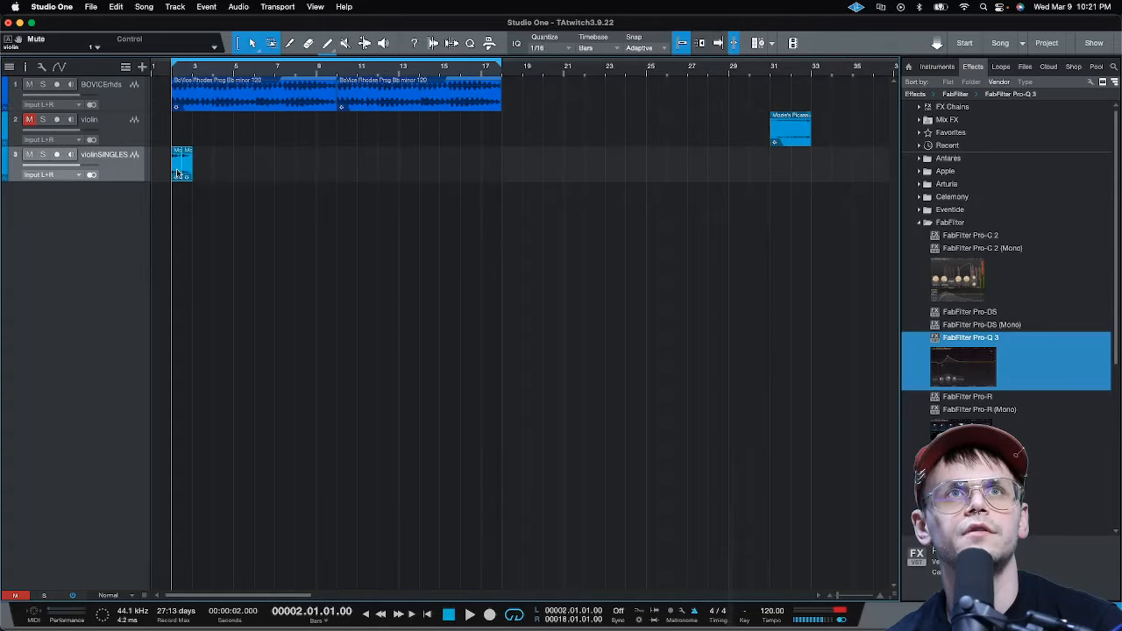
{"action": "left_click_drag", "start_coordinate": [178, 173], "coordinate": [343, 177]}
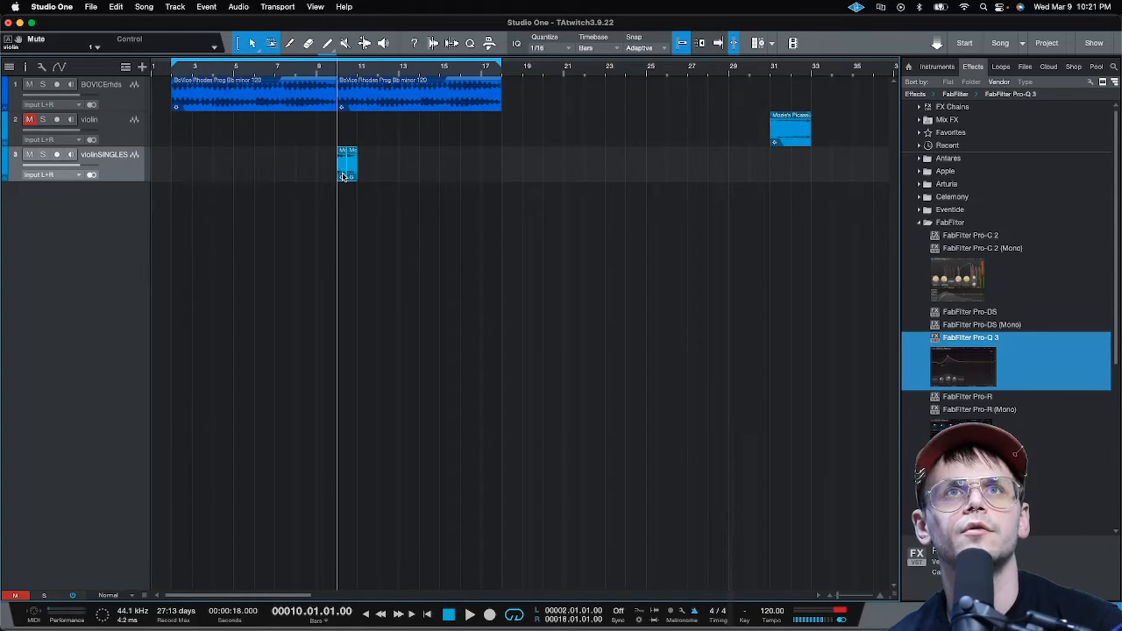
Step: Play the arrangement from just before bar 10 to audition the two violin clips over the rhodes loop
{"action": "left_click", "coordinate": [317, 72]}
{"action": "key", "text": "space"}
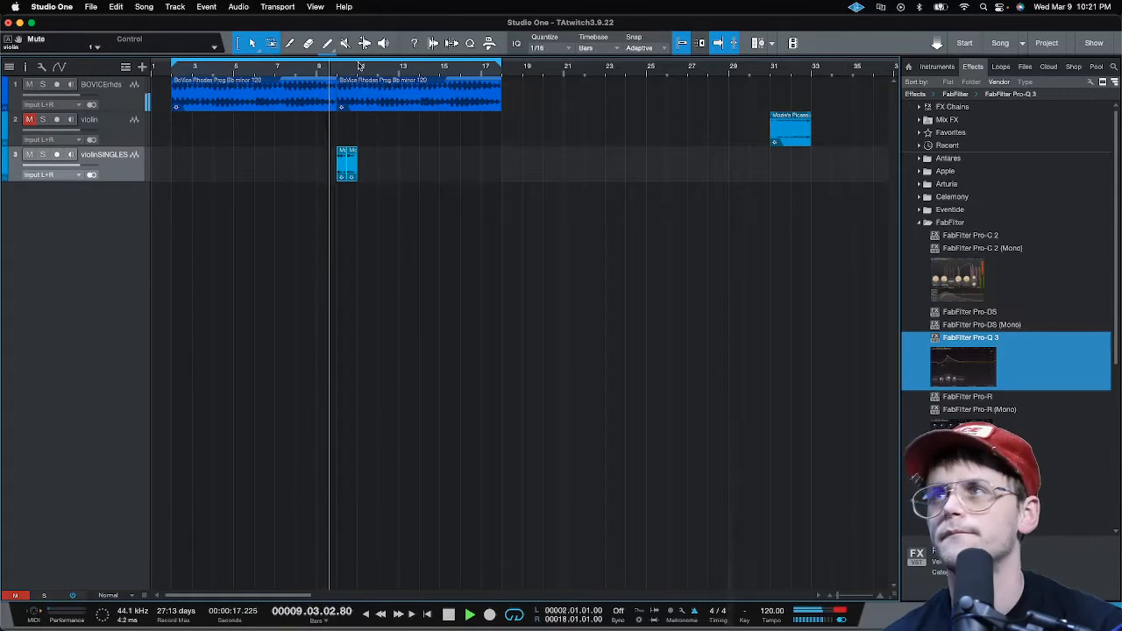
{"action": "scroll", "coordinate": [356, 59], "scroll_direction": "up", "scroll_amount": 6}
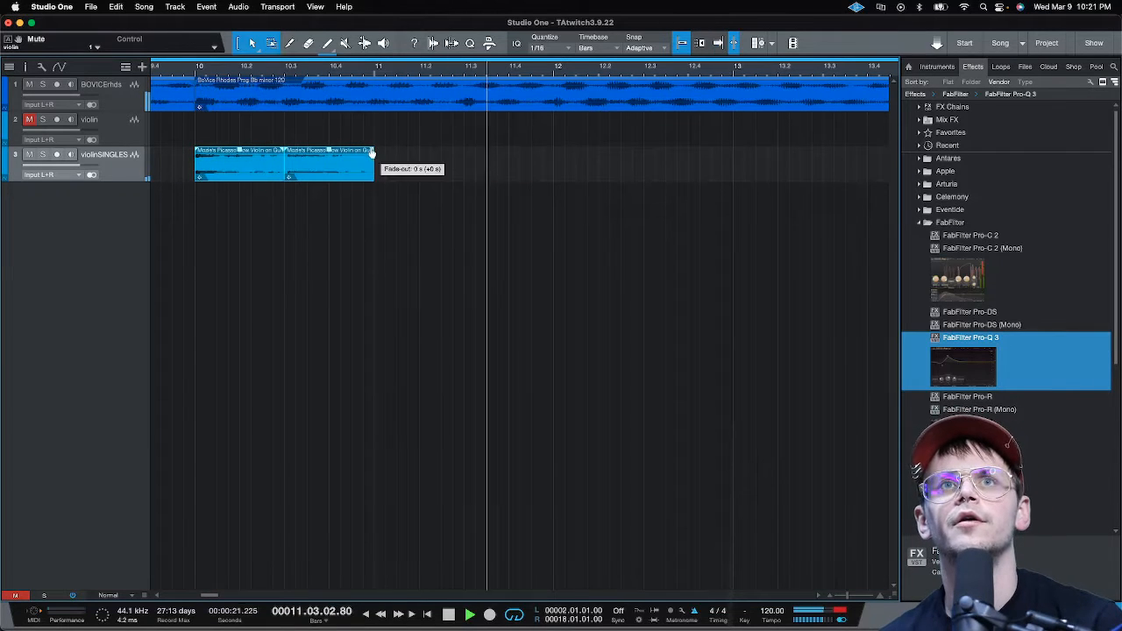
{"action": "key", "text": "space"}
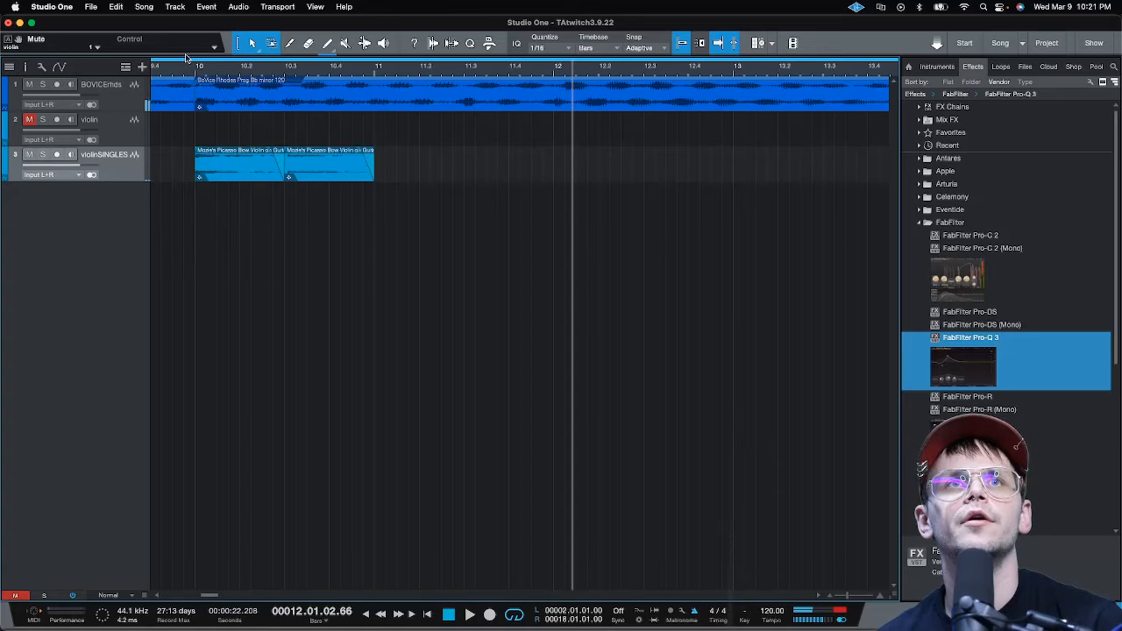
{"action": "left_click", "coordinate": [181, 69]}
{"action": "key", "text": "space"}
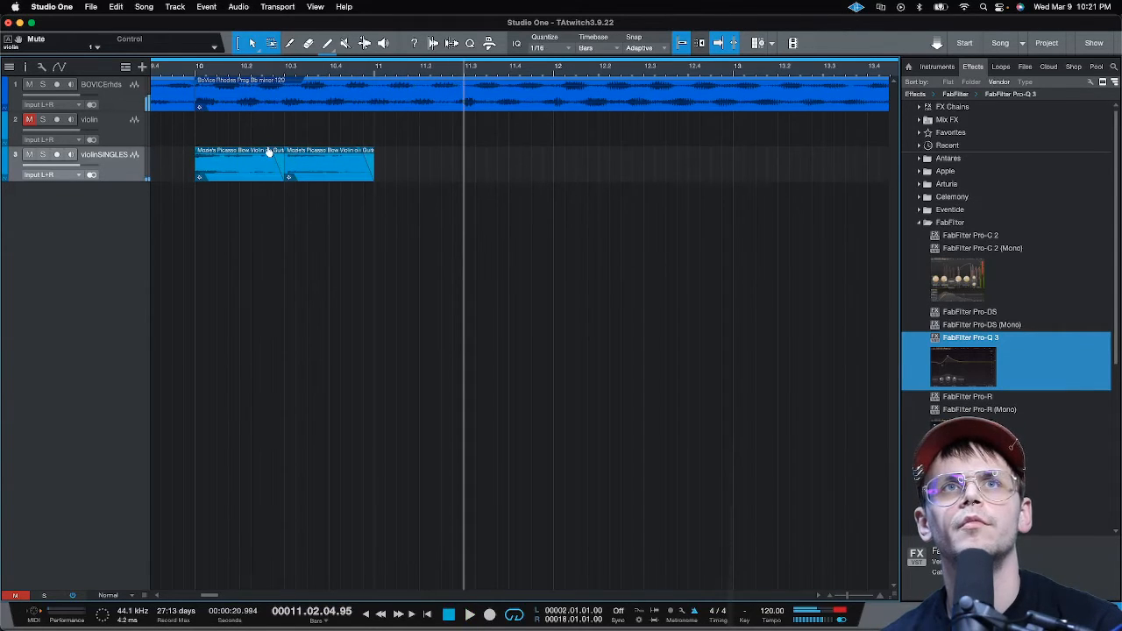
Step: Remove the first violin clip's fade-out, and move the second violin clip to bar 11, extending its end to bar 12
{"action": "left_click_drag", "start_coordinate": [266, 151], "coordinate": [272, 151]}
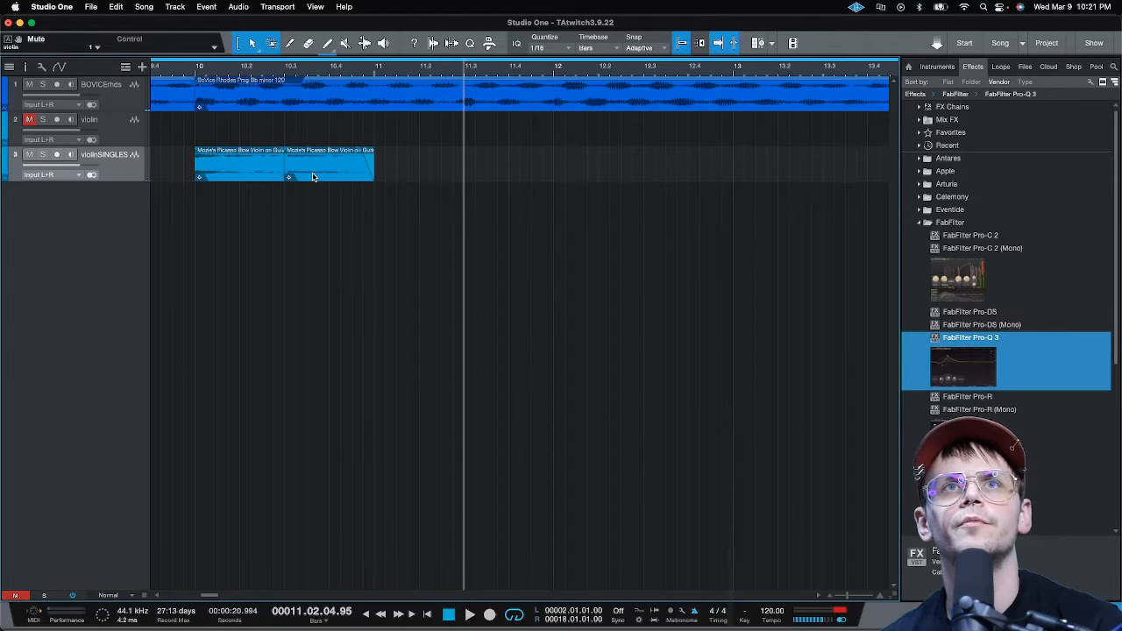
{"action": "left_click_drag", "start_coordinate": [313, 177], "coordinate": [554, 182]}
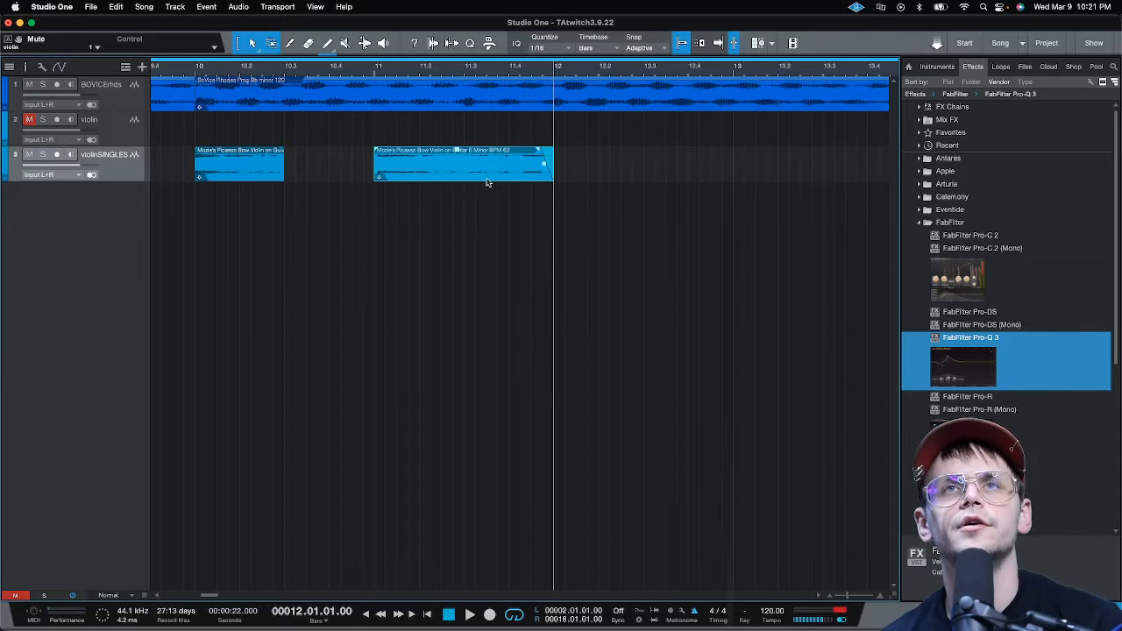
Step: Increase the violinSINGLES track height and play the second violin clip from bar 11
{"action": "left_click_drag", "start_coordinate": [117, 179], "coordinate": [128, 348]}
{"action": "key", "text": "z"}
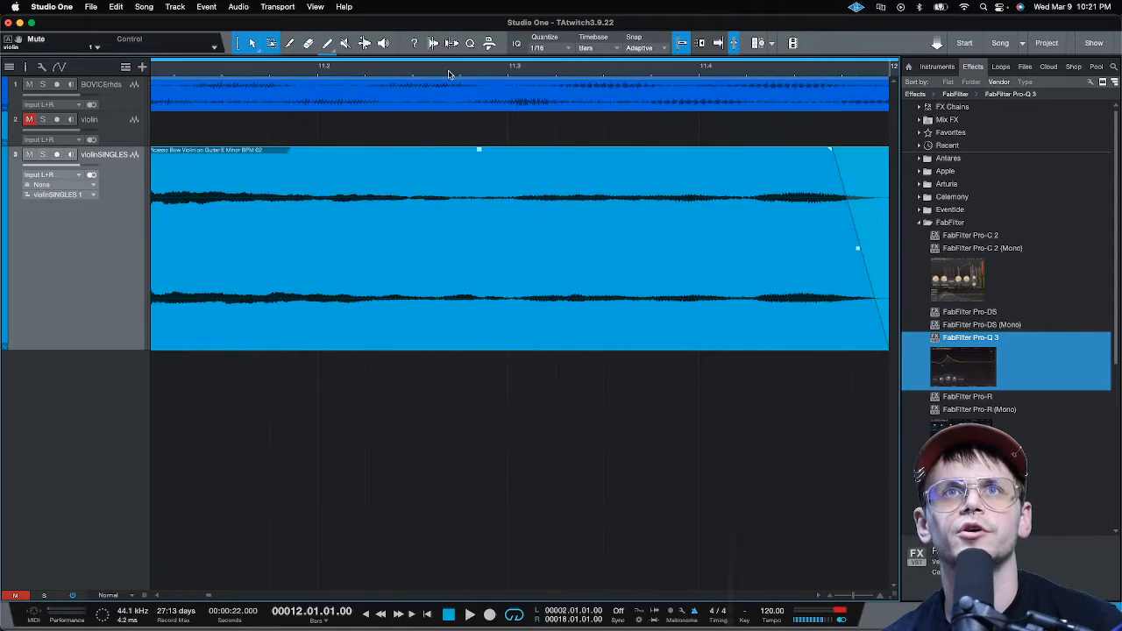
{"action": "key", "text": "z"}
{"action": "left_click", "coordinate": [254, 70]}
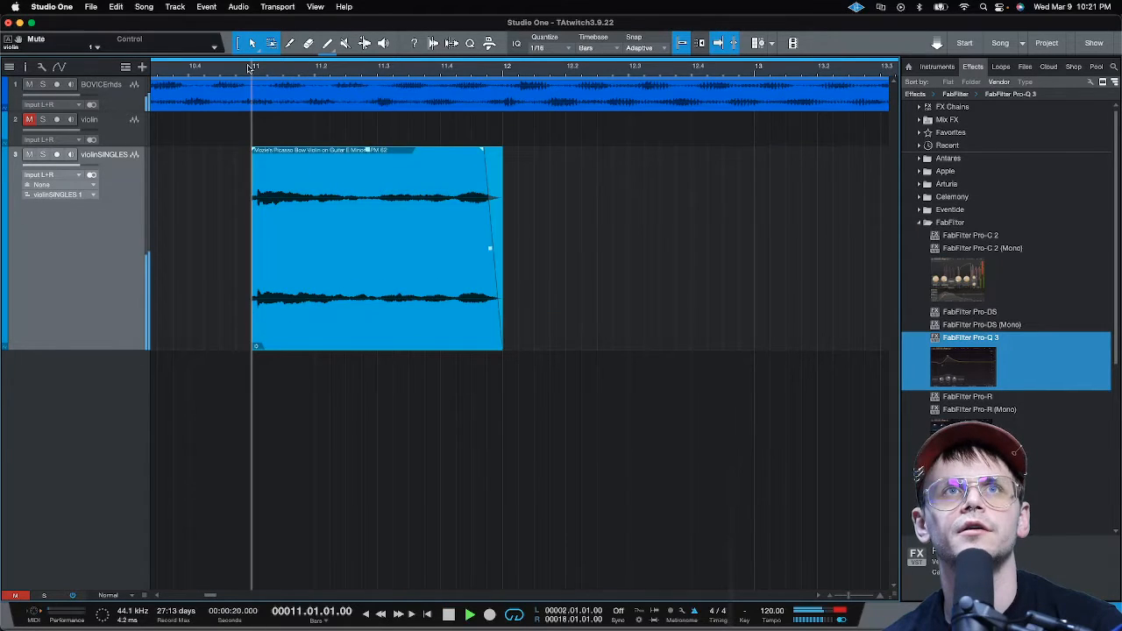
{"action": "key", "text": "space"}
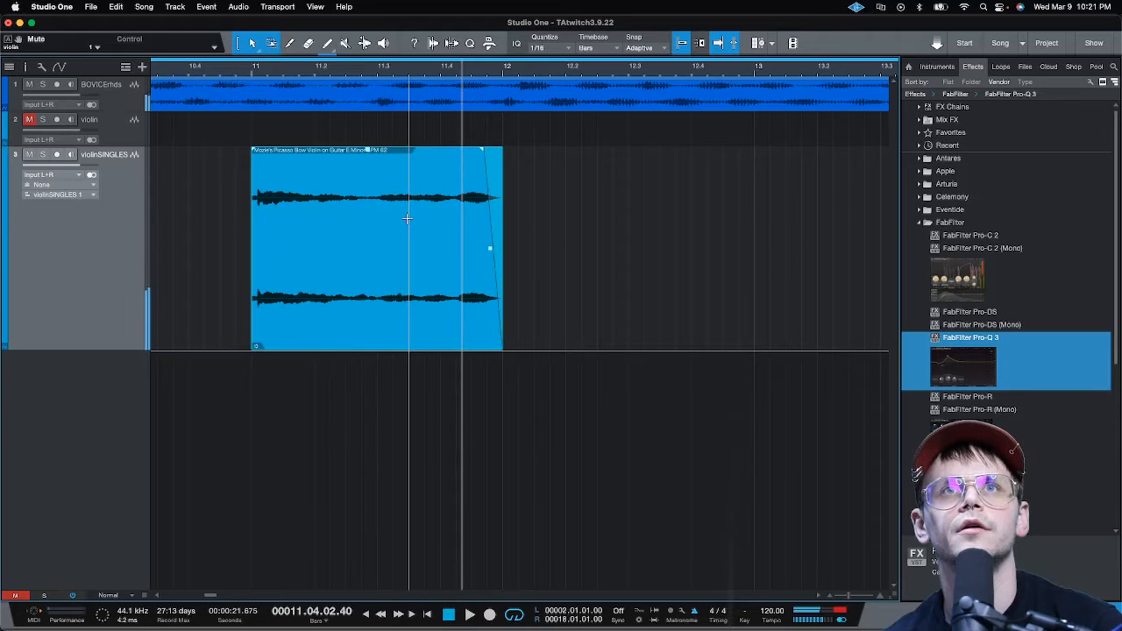
Step: Show bend markers on the second violin clip and insert one with the Bend tool at about beat 11.3
{"action": "right_click", "coordinate": [370, 255]}
{"action": "left_click", "coordinate": [443, 304]}
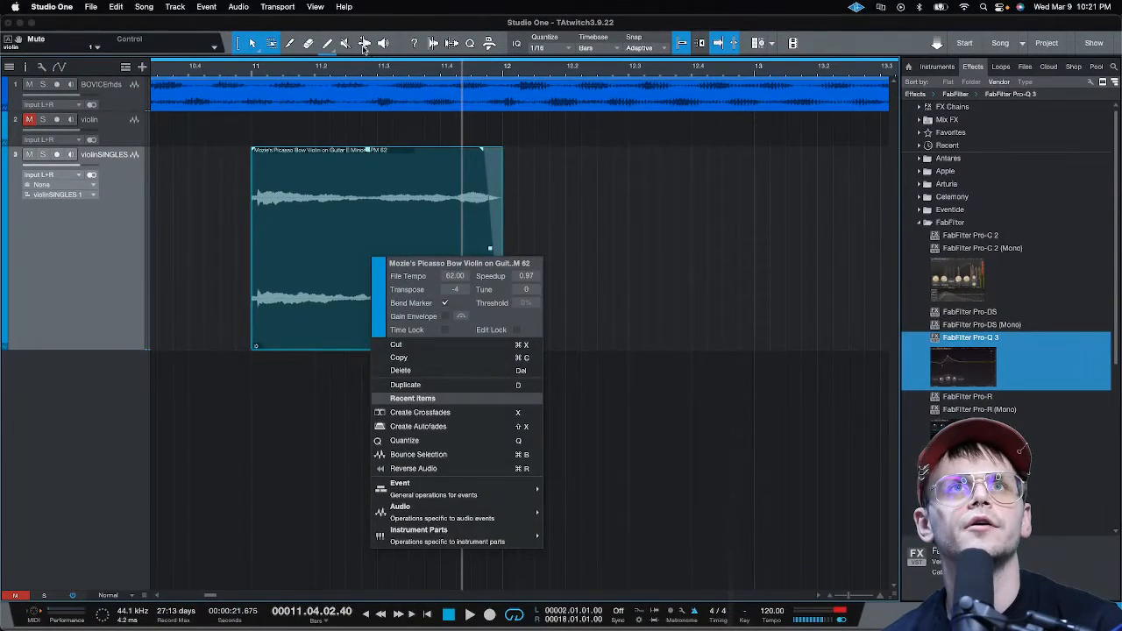
{"action": "left_click", "coordinate": [367, 49]}
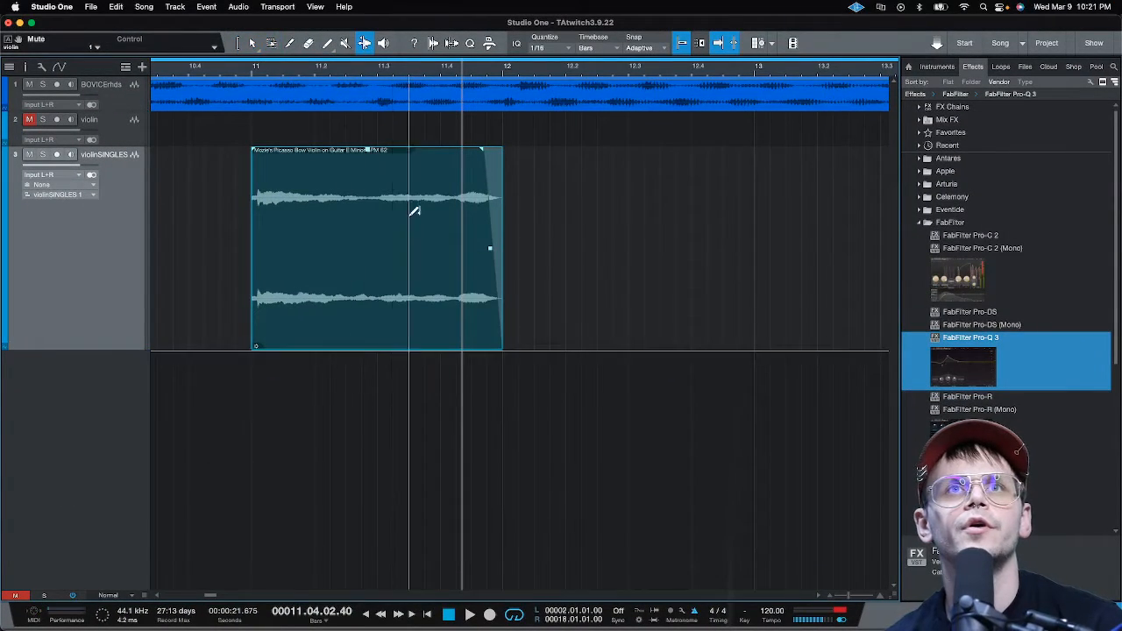
{"action": "left_click", "coordinate": [375, 170]}
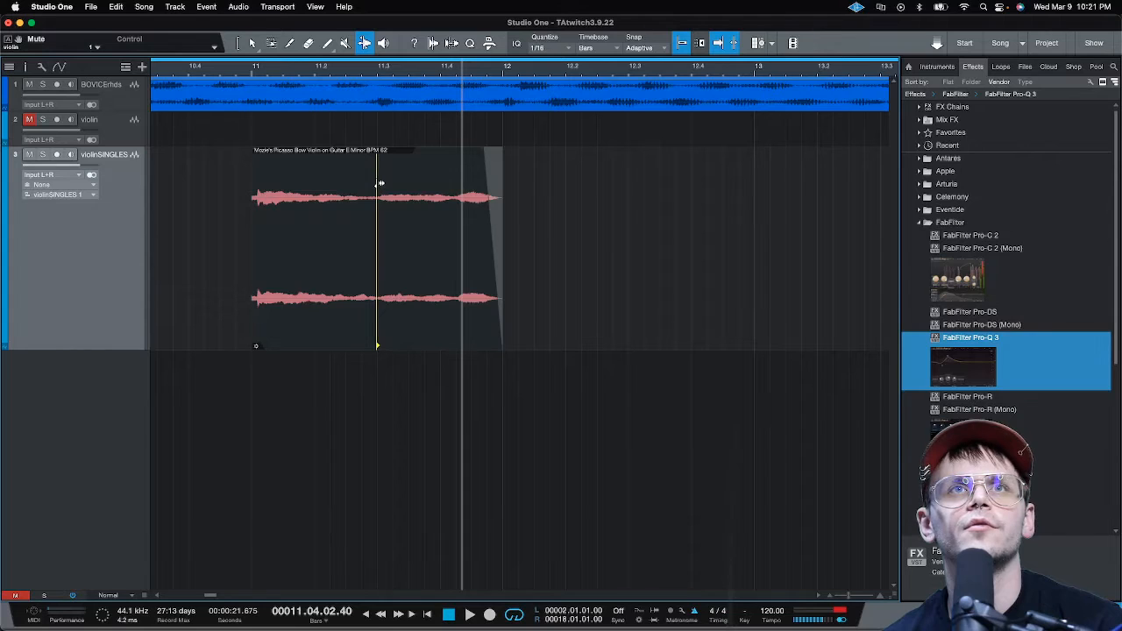
Step: Stretch the first note past the clip's end with its bend marker, and align a marker at the note's onset with bar 11
{"action": "mouse_move", "coordinate": [380, 183]}
{"action": "left_mouse_down"}
{"action": "mouse_move", "coordinate": [396, 185]}
{"action": "mouse_move", "coordinate": [381, 180]}
{"action": "left_mouse_up"}
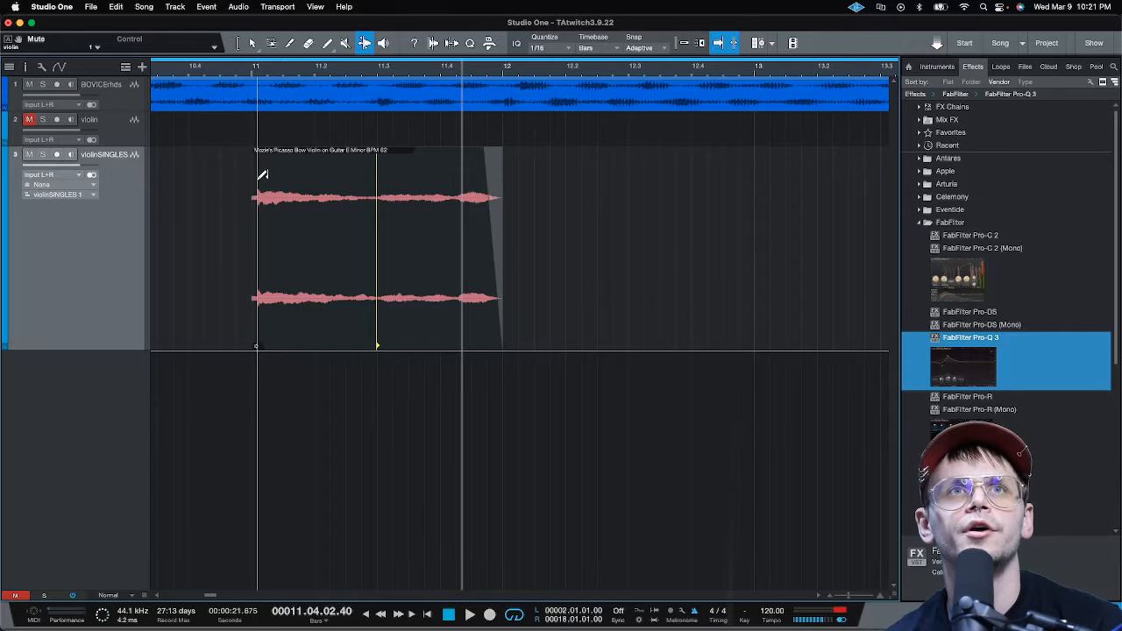
{"action": "left_click_drag", "start_coordinate": [376, 205], "coordinate": [521, 243]}
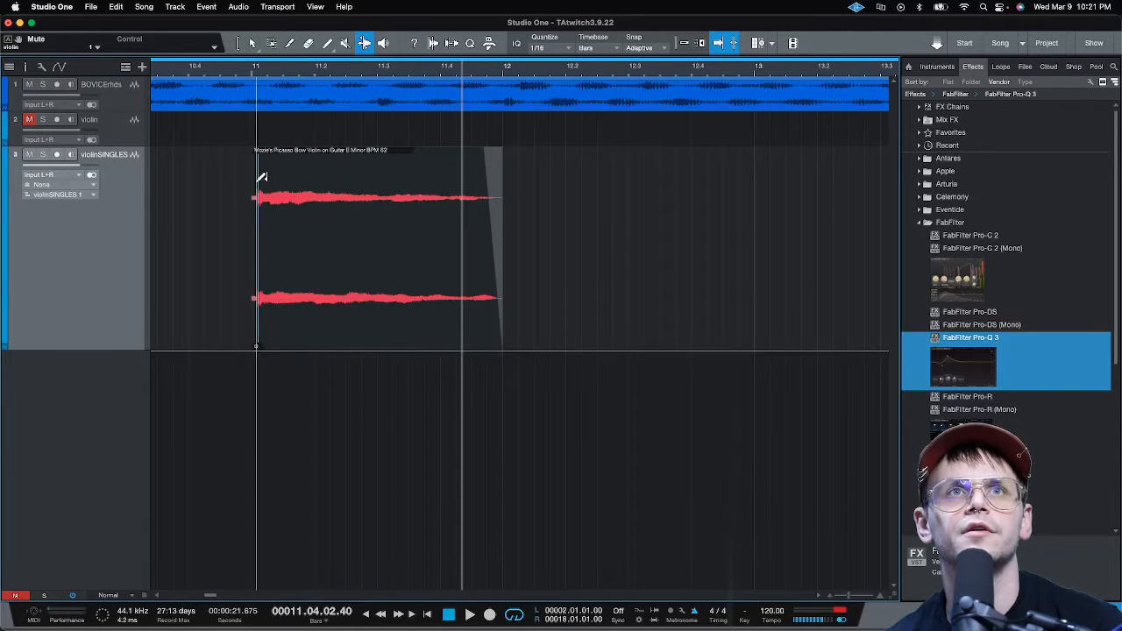
{"action": "left_click_drag", "start_coordinate": [261, 185], "coordinate": [259, 186]}
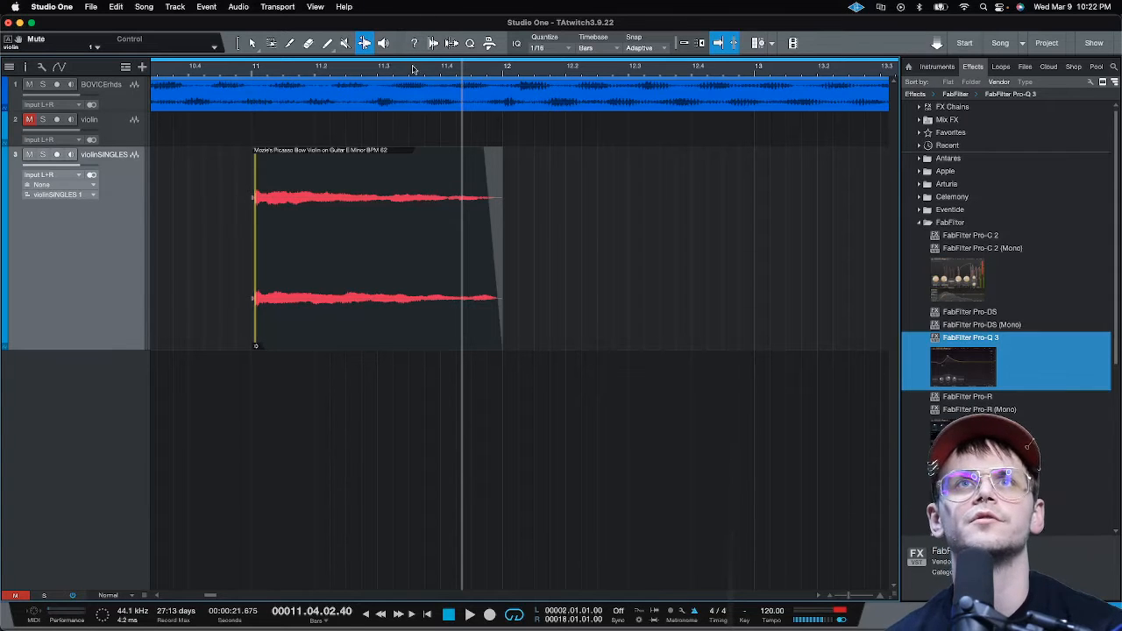
Step: Move the second violin clip back to 10.3, directly after the first clip, and turn off its Bend Marker display
{"action": "scroll", "coordinate": [414, 70], "scroll_direction": "down", "scroll_amount": 10}
{"action": "scroll", "coordinate": [316, 72], "scroll_direction": "up", "scroll_amount": 10}
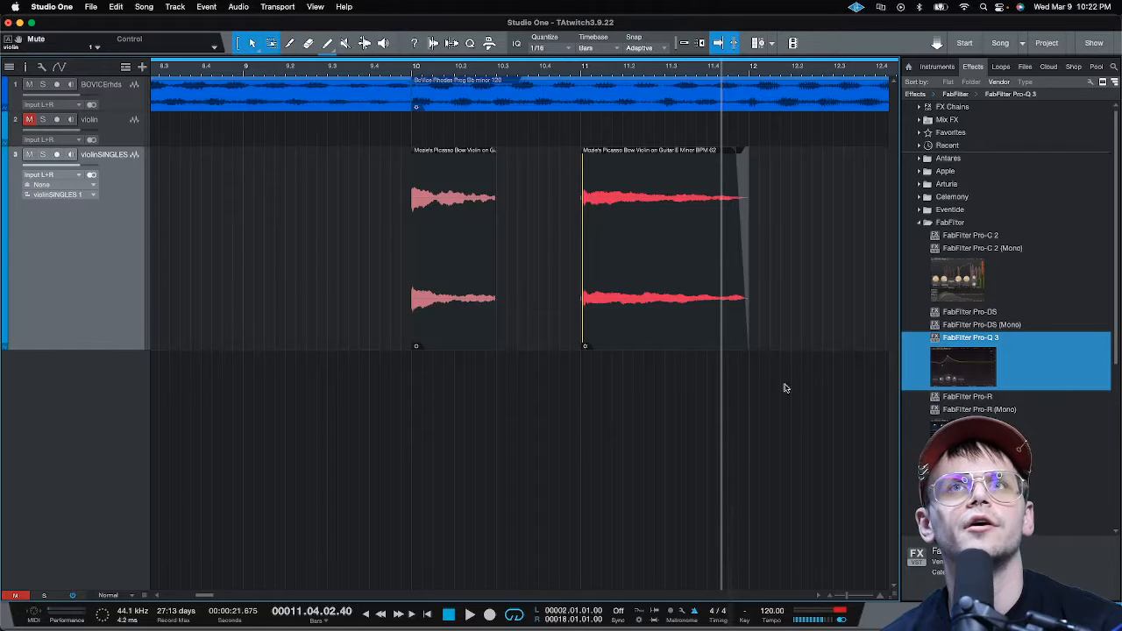
{"action": "left_click_drag", "start_coordinate": [688, 323], "coordinate": [574, 324]}
{"action": "right_click", "coordinate": [580, 324]}
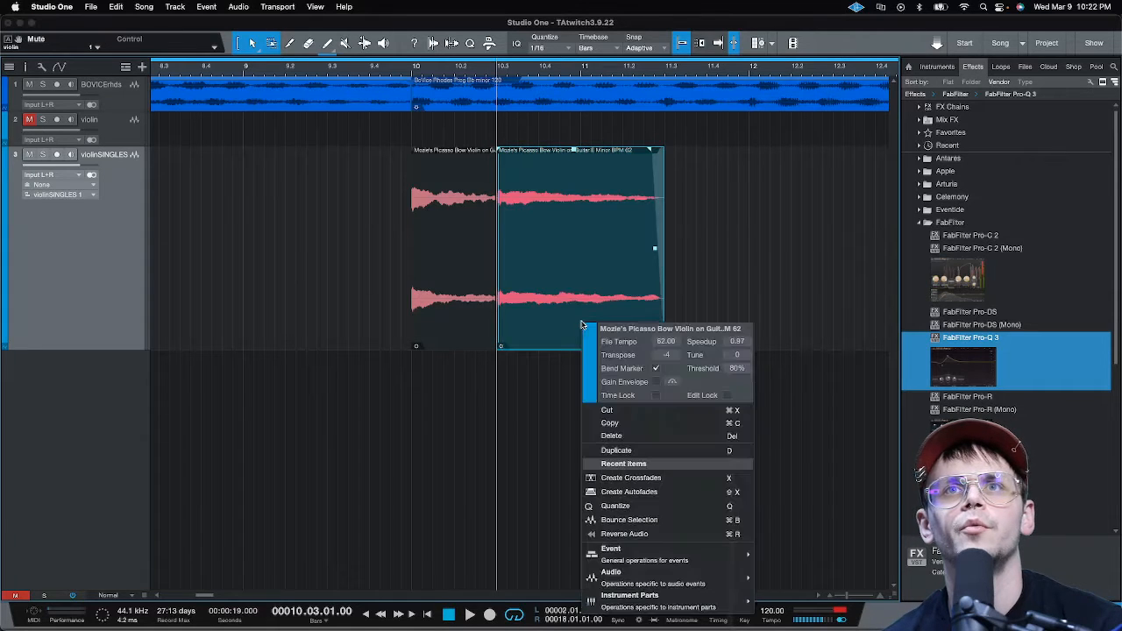
{"action": "left_click", "coordinate": [653, 369]}
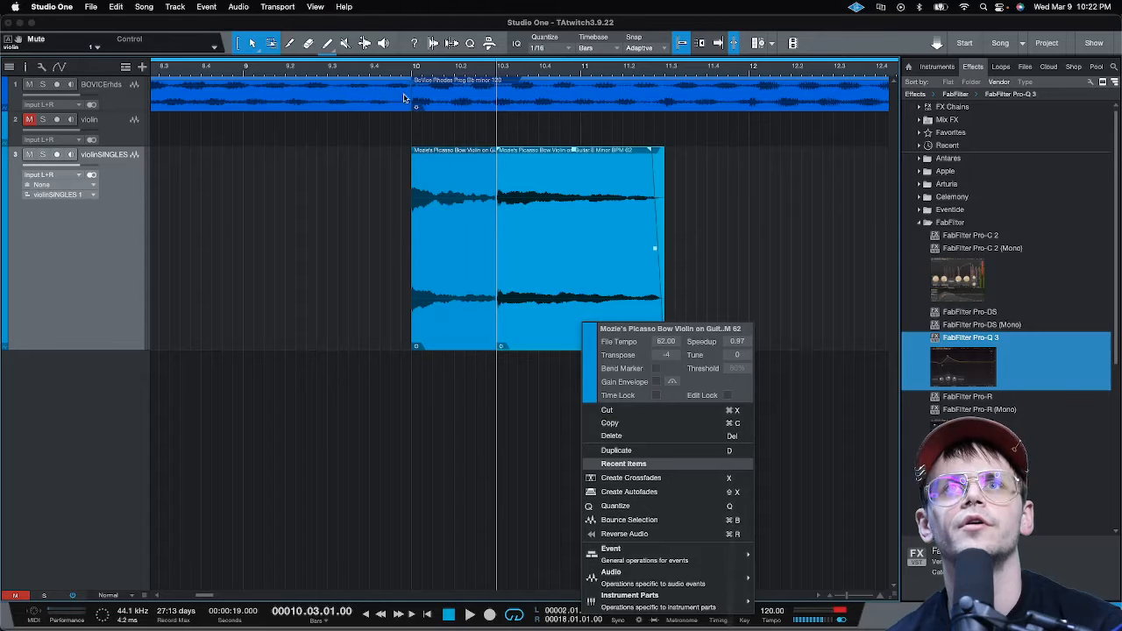
Step: Lengthen the second violin clip's fade-out to begin near the clip's start, auditioning it from just before bar 10
{"action": "left_click", "coordinate": [381, 68]}
{"action": "key", "text": "space"}
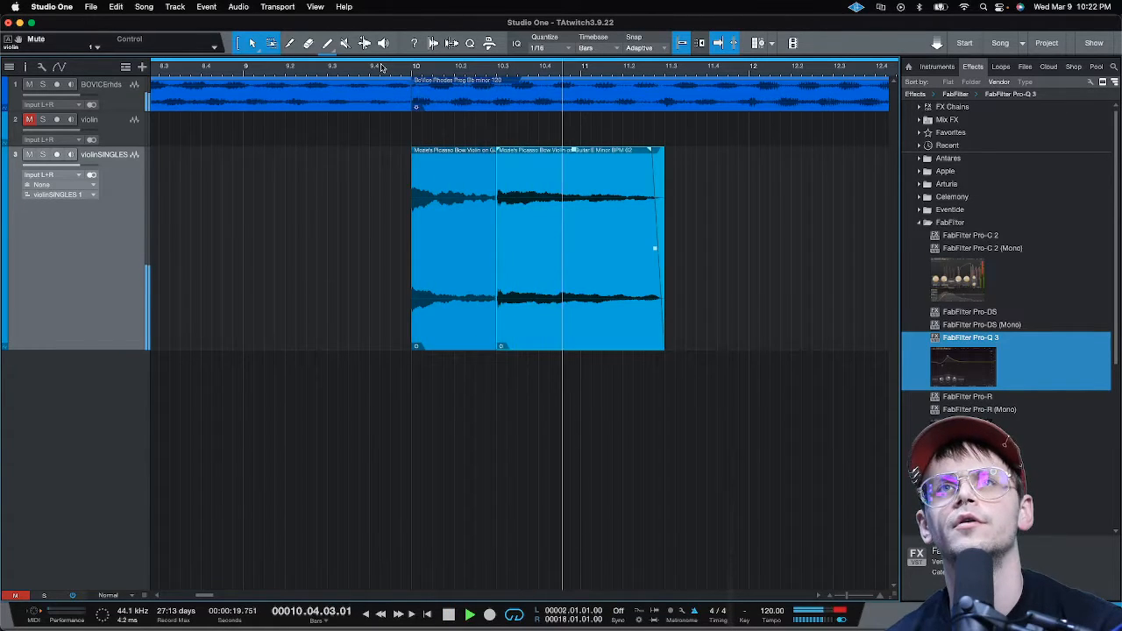
{"action": "left_click_drag", "start_coordinate": [650, 157], "coordinate": [507, 188]}
{"action": "key", "text": "space"}
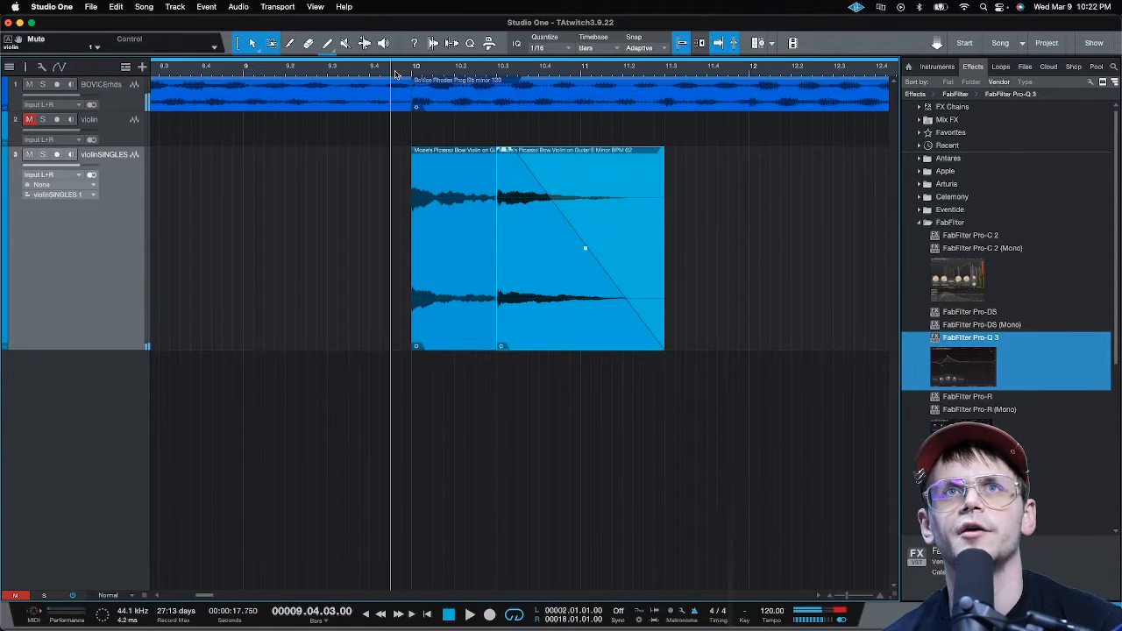
{"action": "key", "text": "space"}
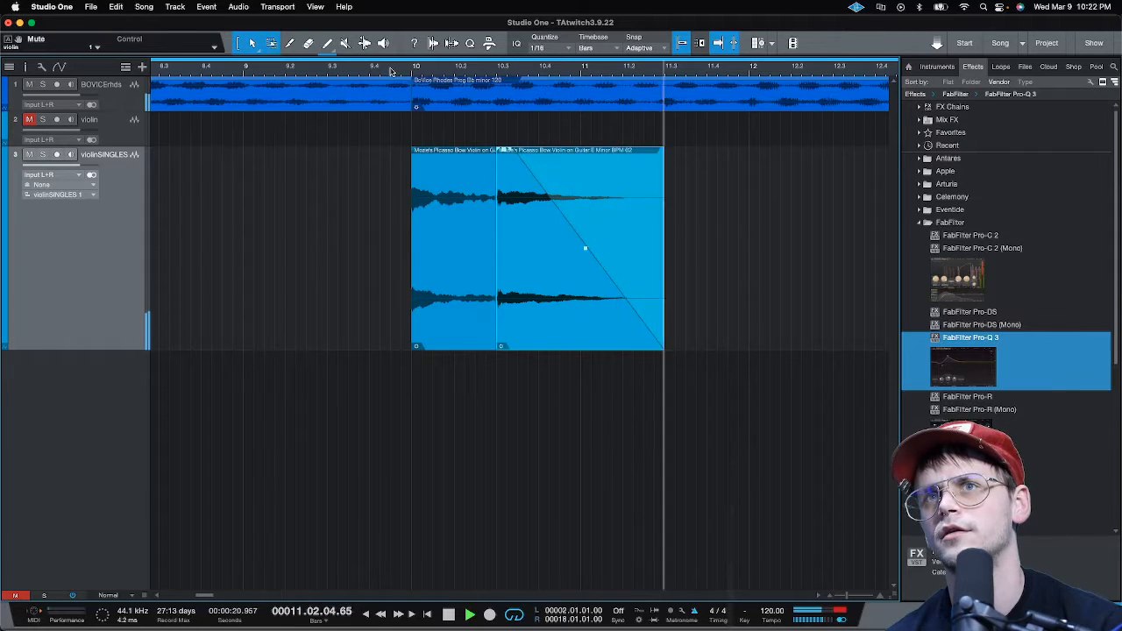
{"action": "key", "text": "space"}
Step: Copy both violin clips to bar 12 and play from just before bar 10
{"action": "scroll", "coordinate": [391, 70], "scroll_direction": "down", "scroll_amount": 3}
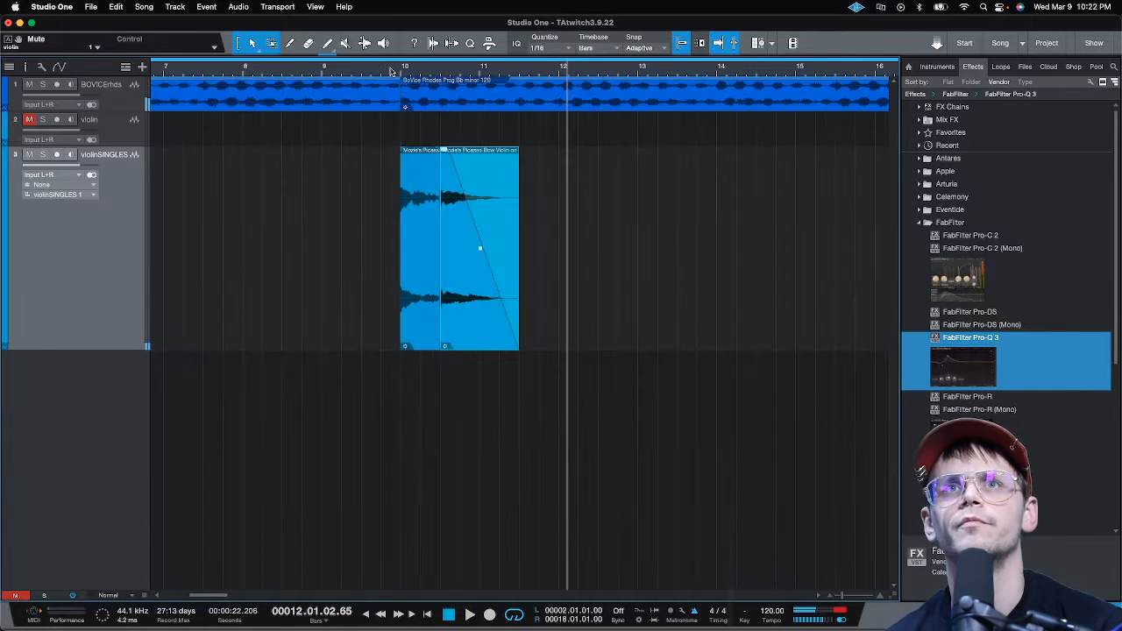
{"action": "left_click_drag", "start_coordinate": [557, 303], "coordinate": [439, 285]}
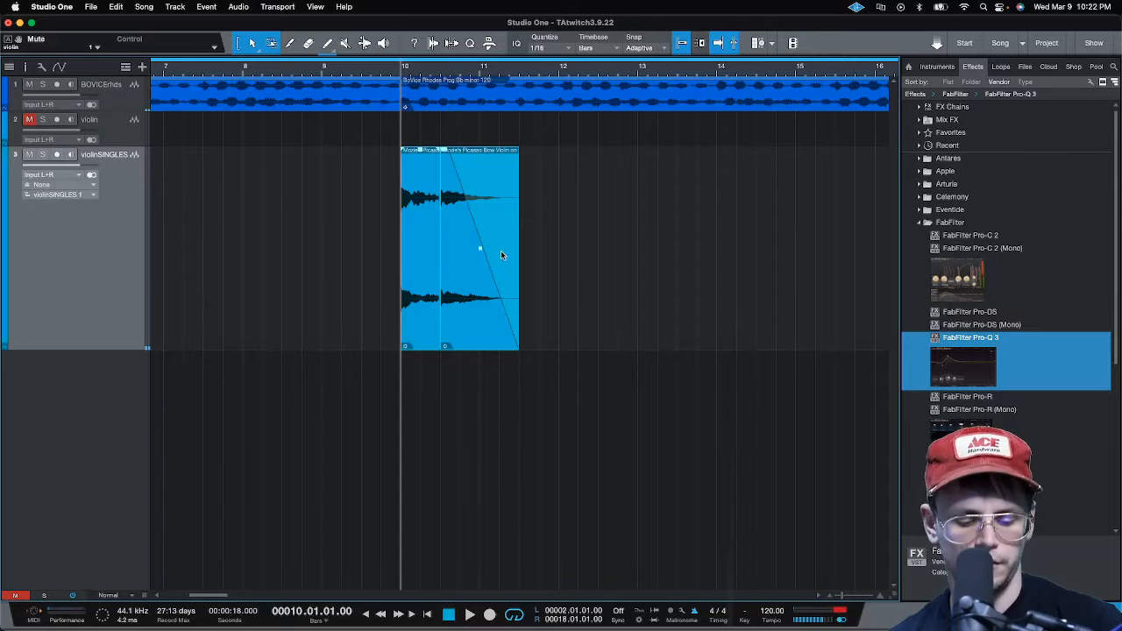
{"action": "left_click_drag", "start_coordinate": [500, 250], "coordinate": [654, 247]}
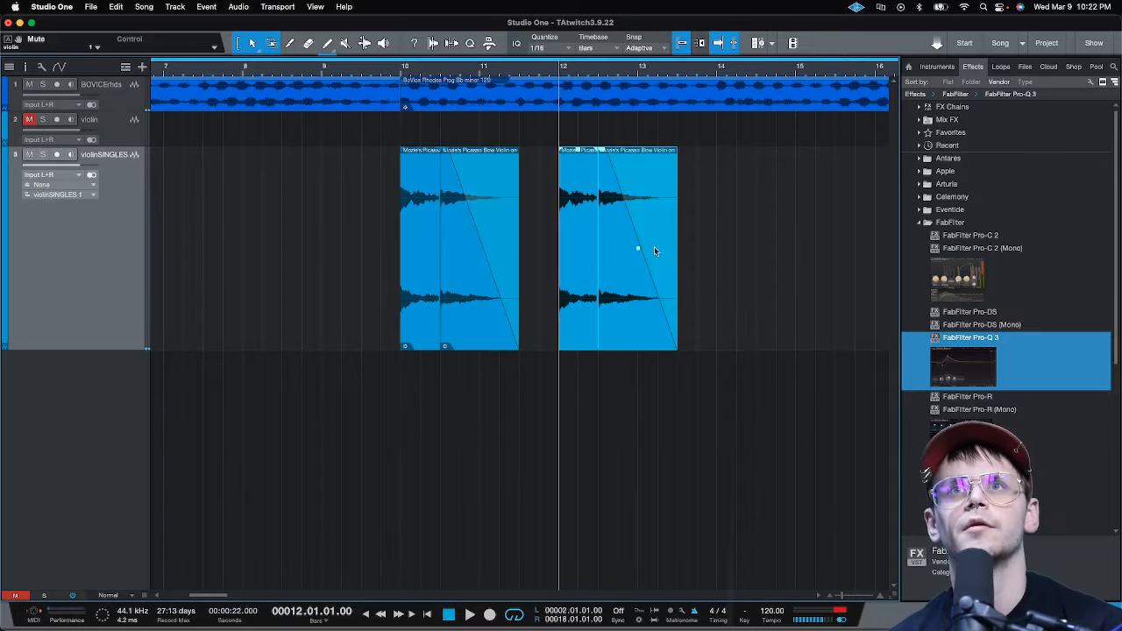
{"action": "left_click", "coordinate": [390, 73]}
{"action": "key", "text": "space"}
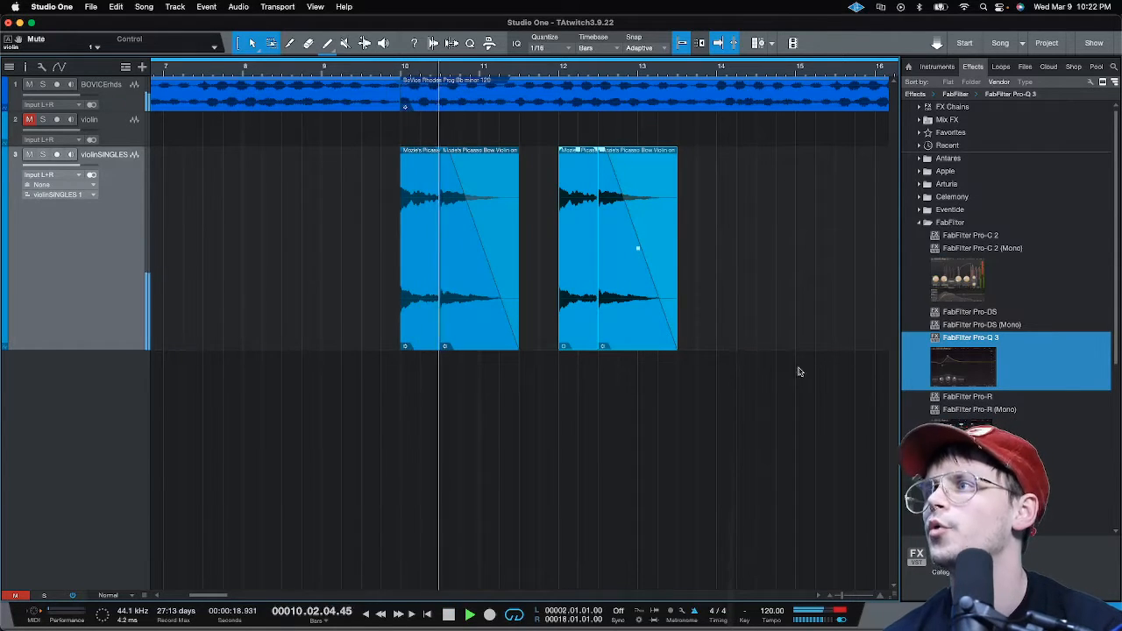
Step: Set Transpose to -5 on the first clip of the copied pair at bar 12 and play it back
{"action": "right_click", "coordinate": [584, 301]}
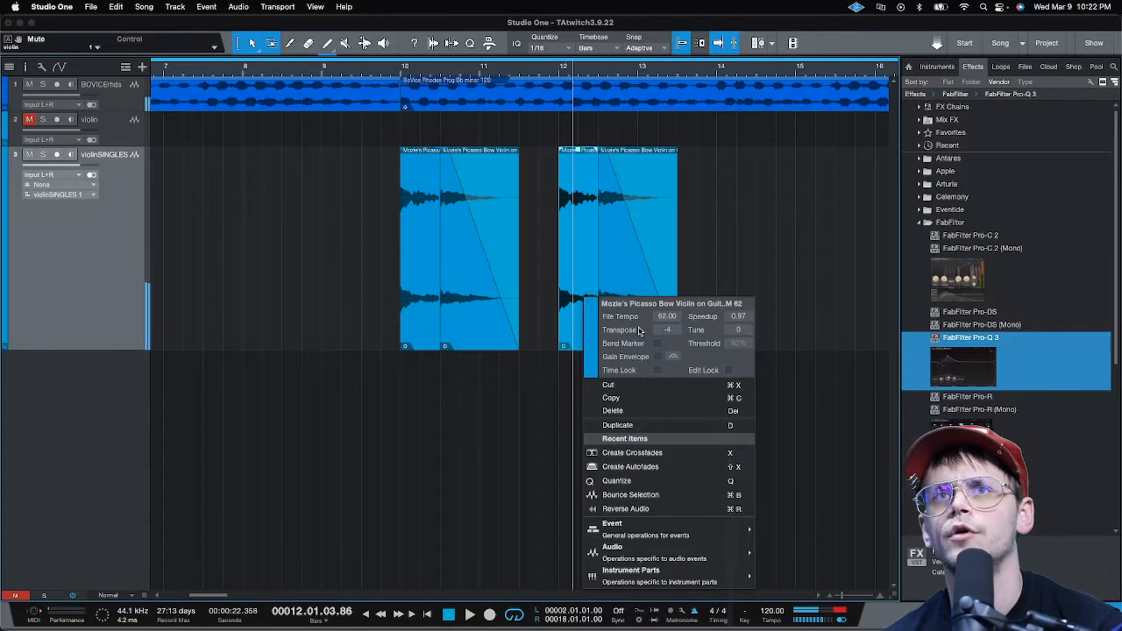
{"action": "left_click", "coordinate": [541, 70]}
{"action": "left_click", "coordinate": [542, 70]}
{"action": "key", "text": "space"}
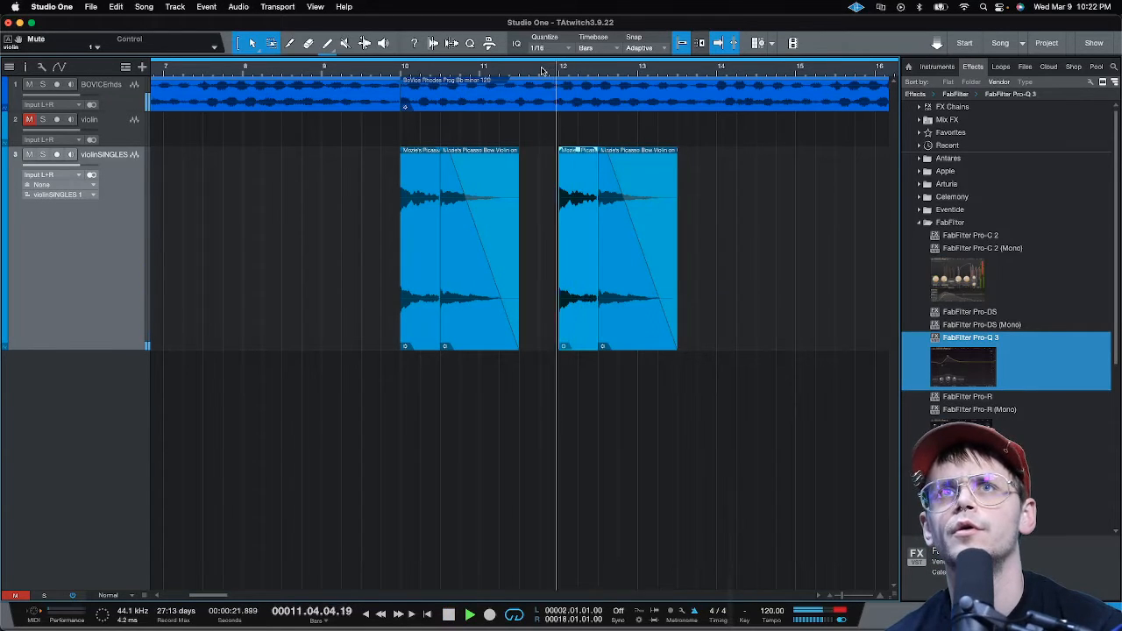
{"action": "key", "text": "space"}
Step: Set Transpose to -6 on the first clip at bar 12 and play from just before it
{"action": "right_click", "coordinate": [578, 278]}
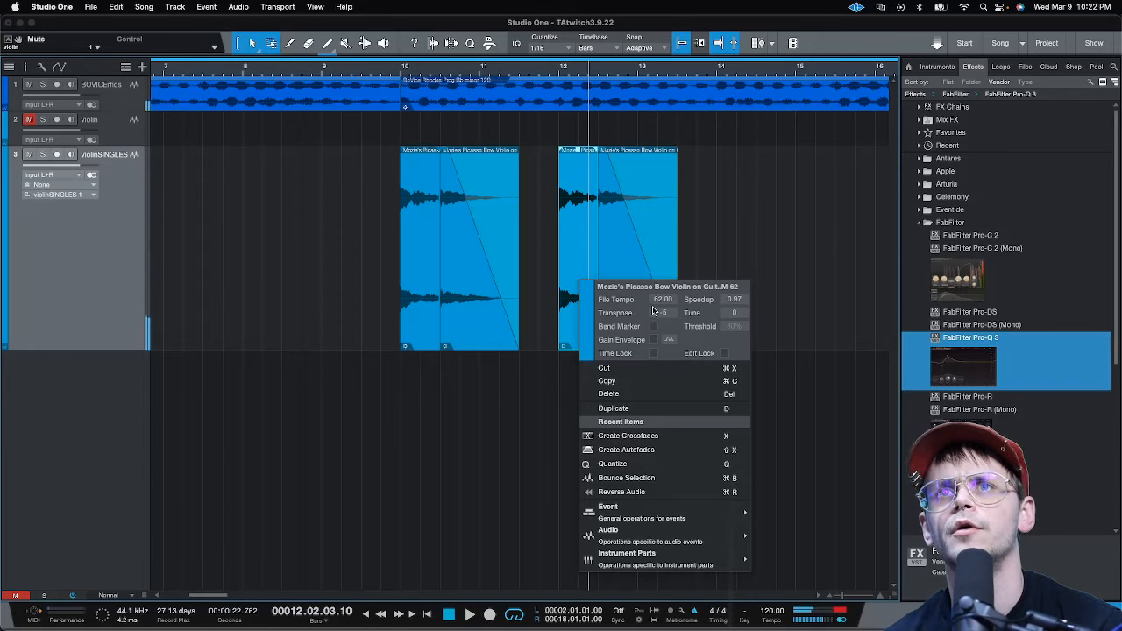
{"action": "left_click", "coordinate": [541, 70]}
{"action": "left_click", "coordinate": [541, 70]}
{"action": "key", "text": "space"}
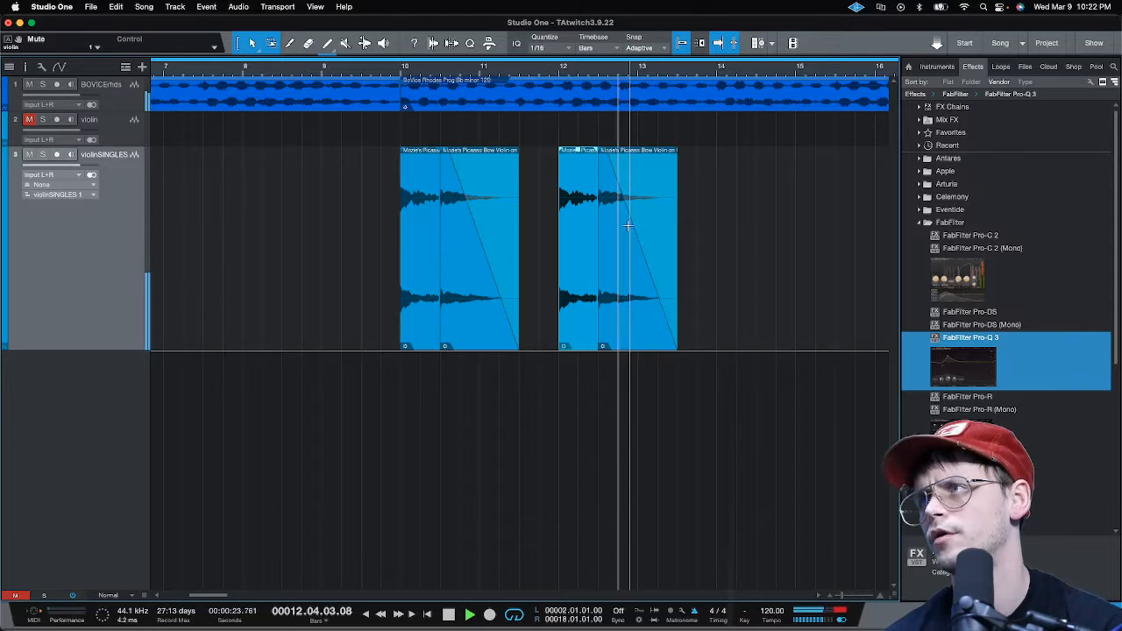
Step: Adjust Transpose again on the first clip at bar 12 and play both violin pairs from before bar 10
{"action": "right_click", "coordinate": [587, 297]}
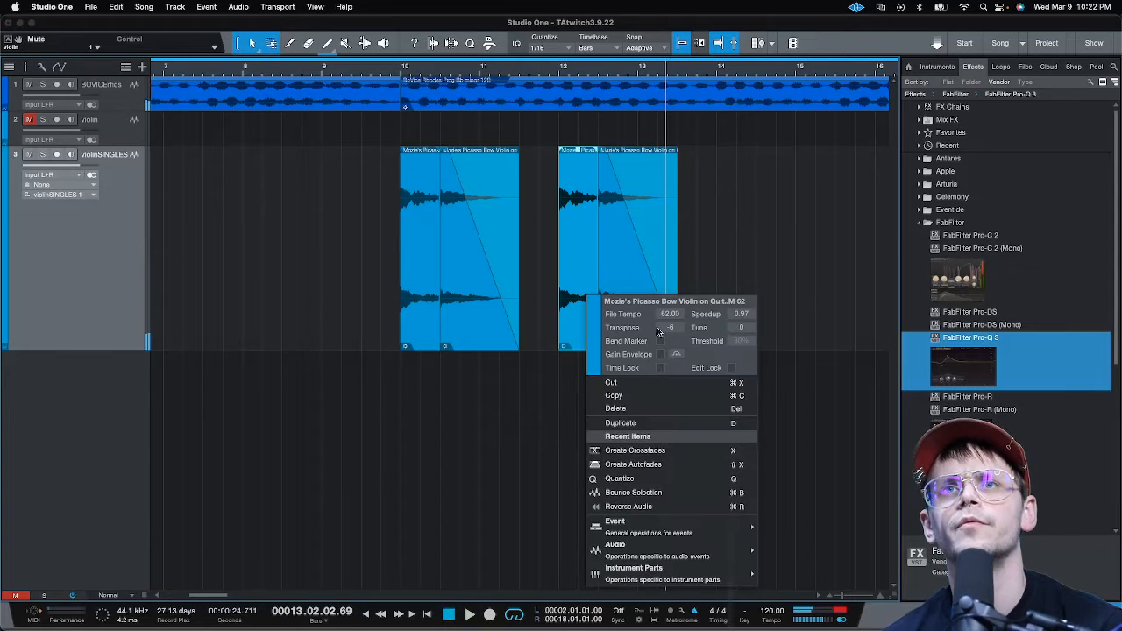
{"action": "left_click", "coordinate": [541, 70]}
{"action": "left_click", "coordinate": [541, 70]}
{"action": "key", "text": "space"}
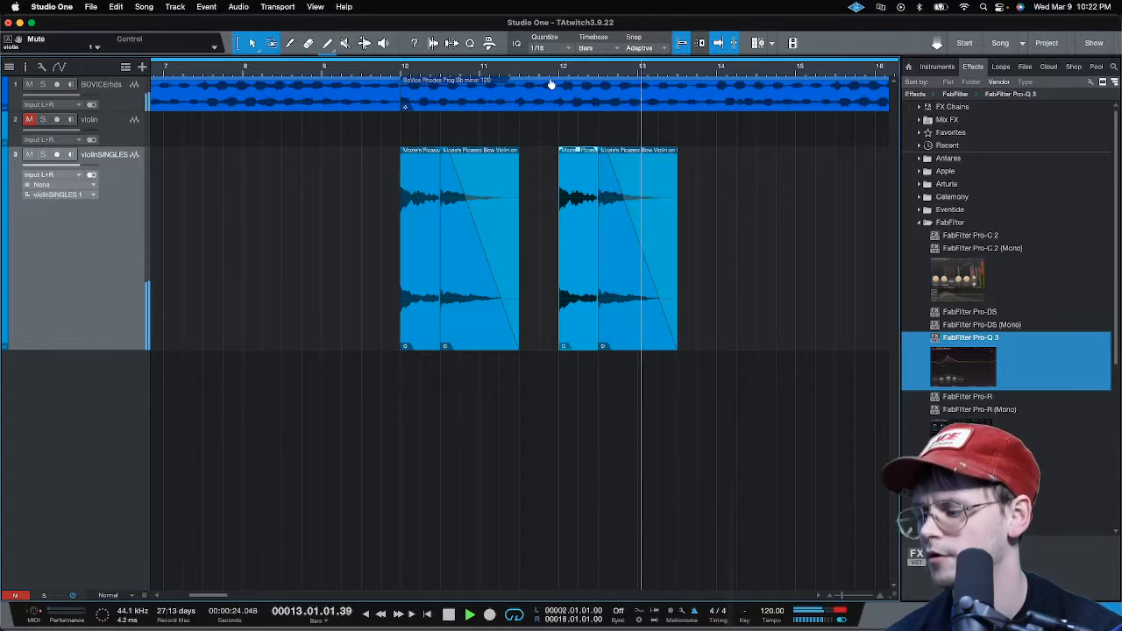
{"action": "left_click", "coordinate": [360, 76]}
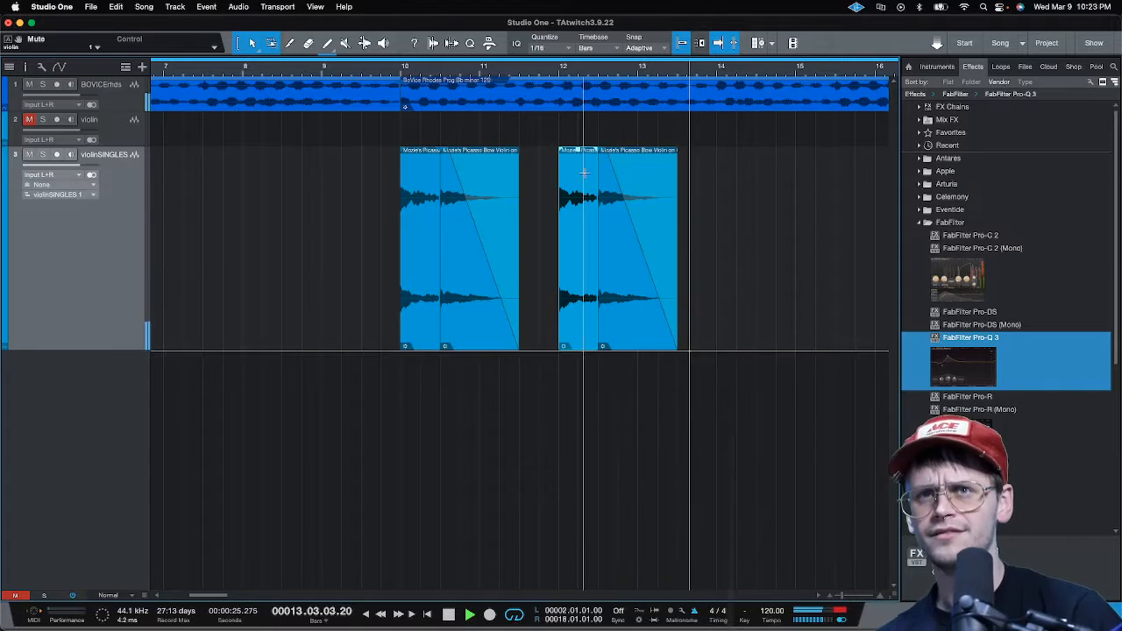
Step: Copy the pair of violin clips at bar 10 to bar 14 and play the melody from before bar 10
{"action": "key", "text": "space"}
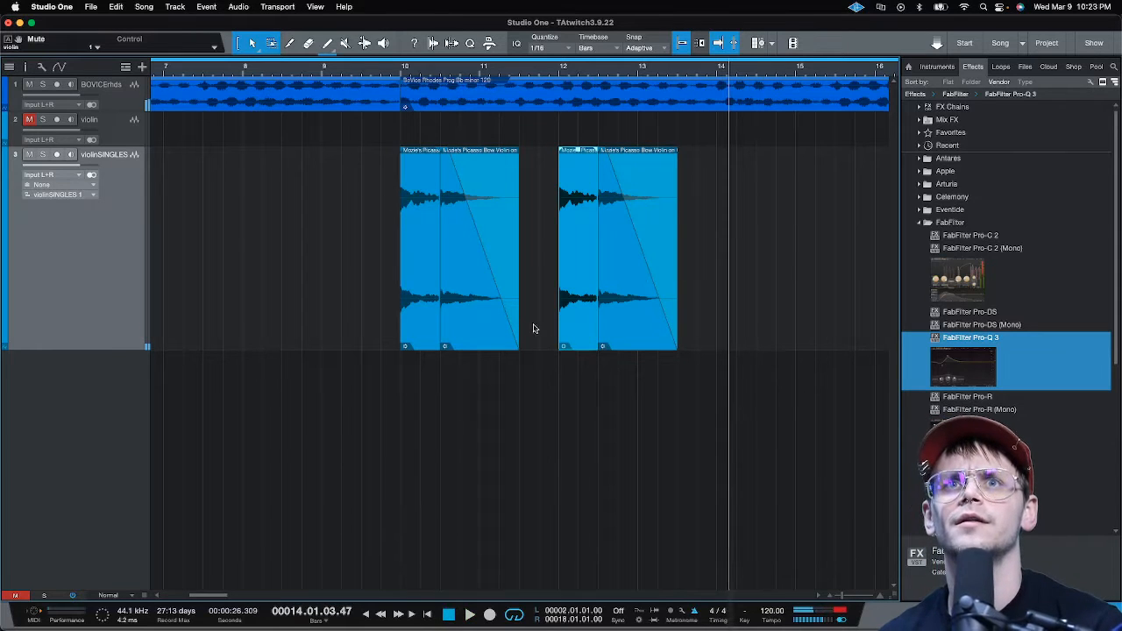
{"action": "left_click", "coordinate": [405, 298]}
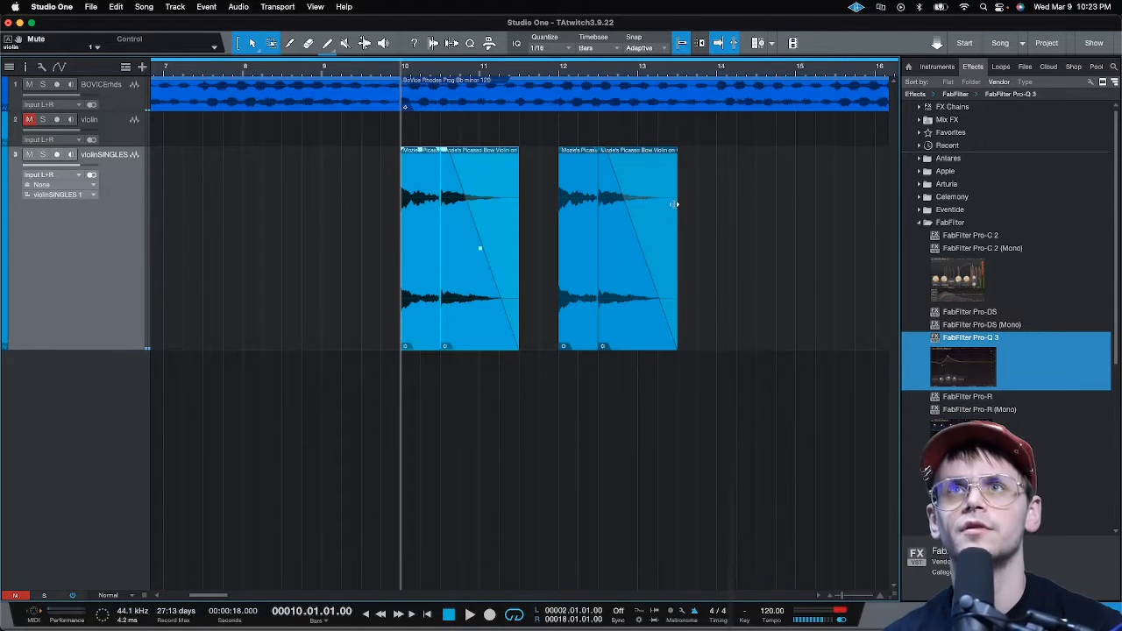
{"action": "left_click", "coordinate": [724, 67]}
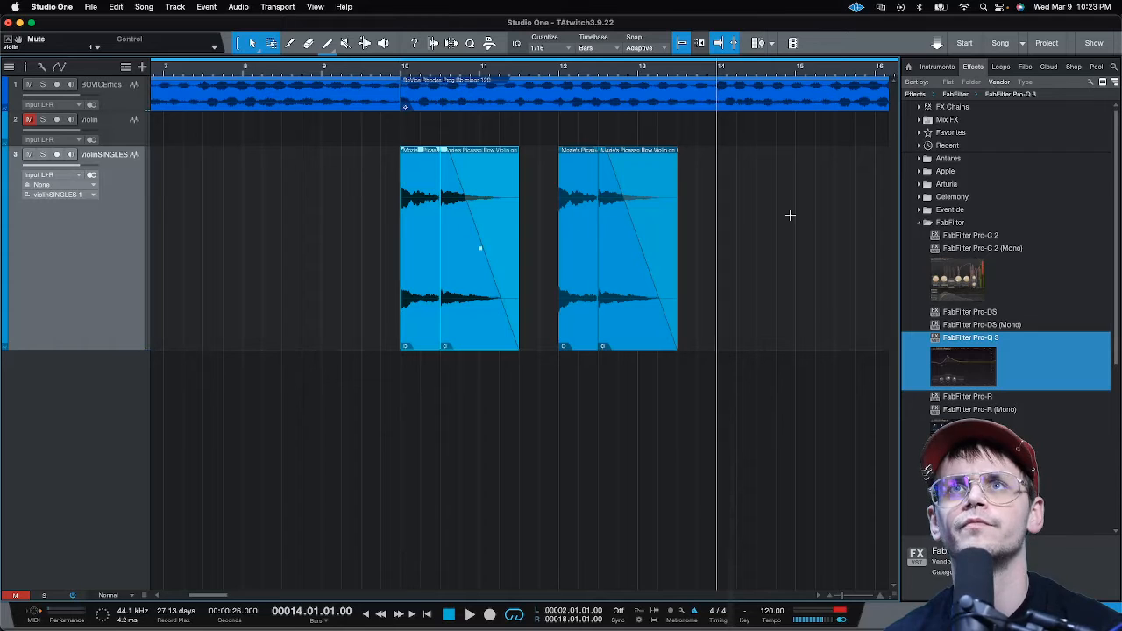
{"action": "key", "text": "super+v"}
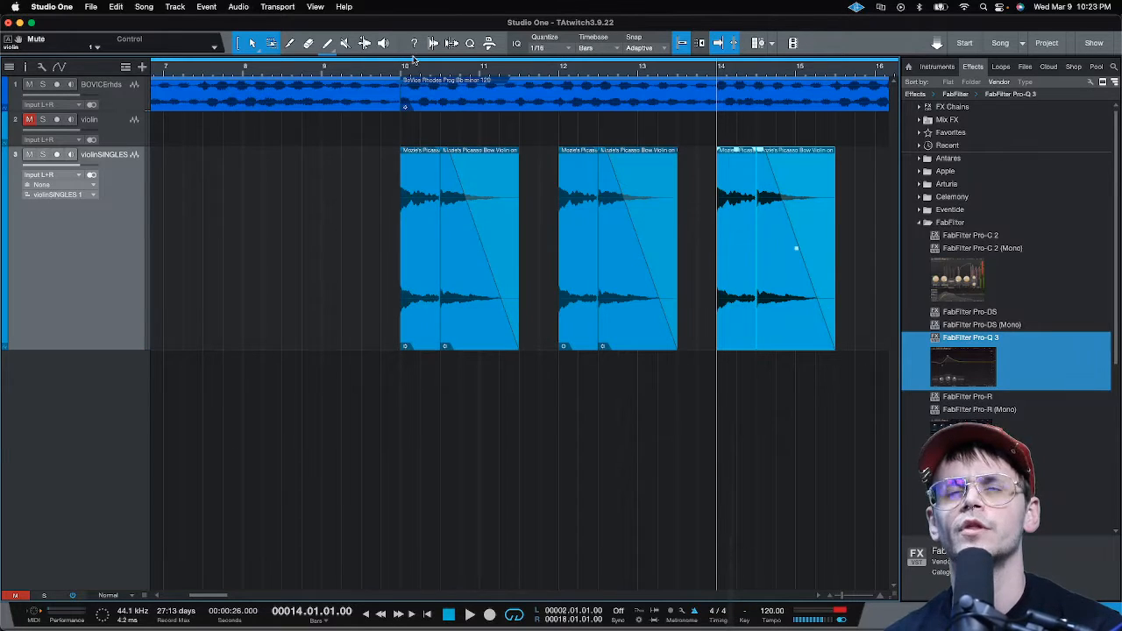
{"action": "left_click", "coordinate": [371, 68]}
{"action": "key", "text": "space"}
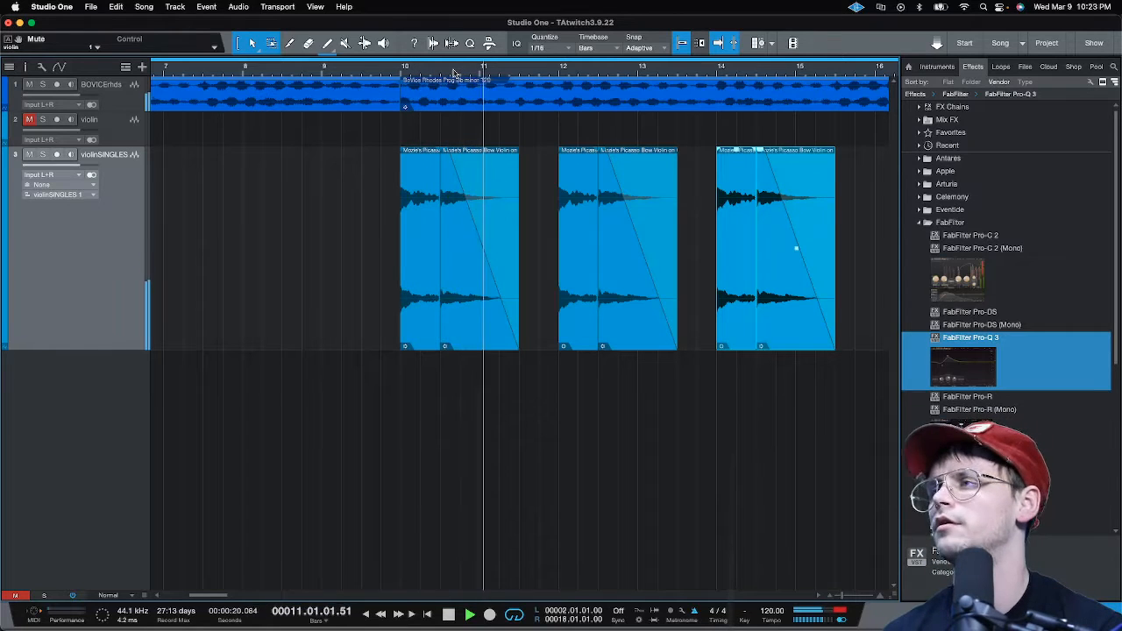
{"action": "scroll", "coordinate": [454, 73], "scroll_direction": "down", "scroll_amount": 1}
{"action": "scroll", "coordinate": [454, 74], "scroll_direction": "down", "scroll_amount": 2}
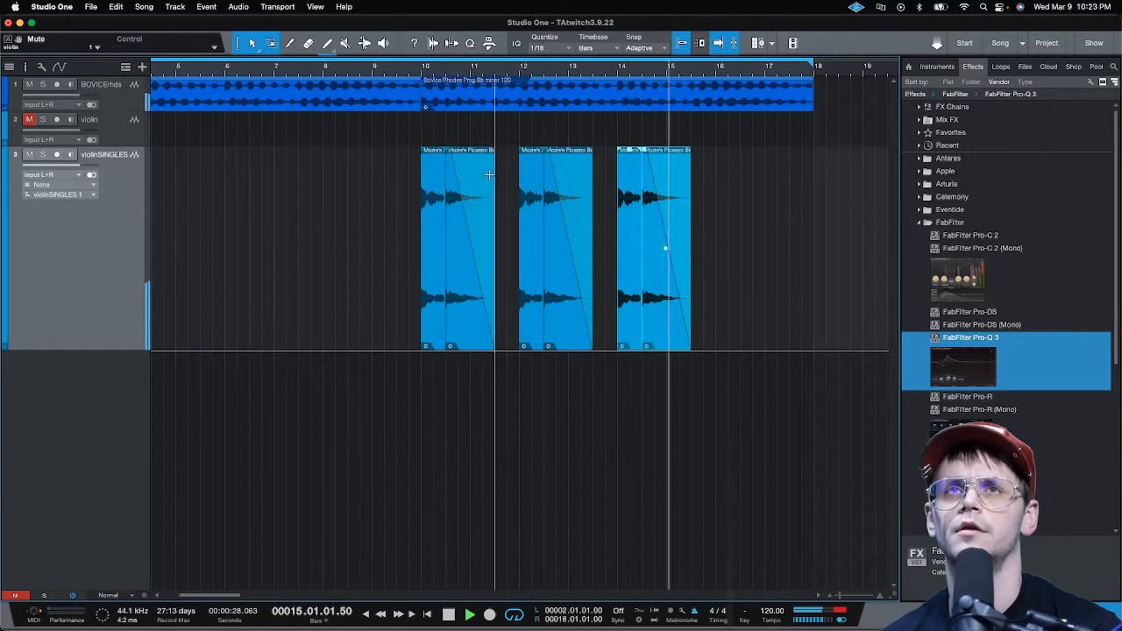
{"action": "key", "text": "space"}
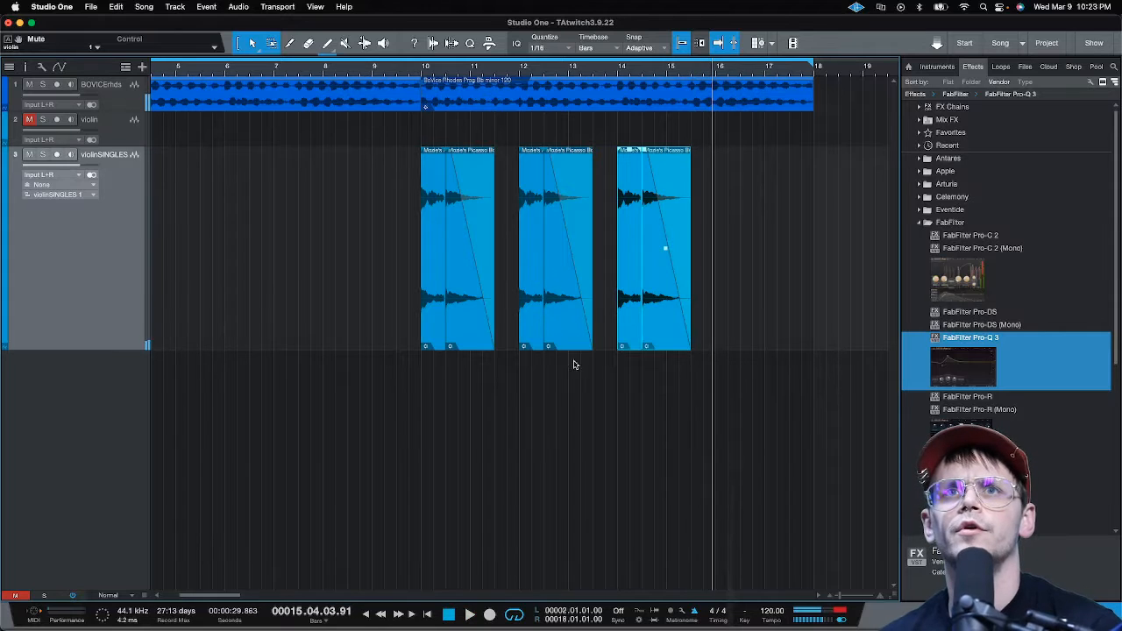
Step: Copy the pair of violin clips at bar 12 to bar 16 and reduce the violinSINGLES track's height
{"action": "left_click_drag", "start_coordinate": [524, 282], "coordinate": [541, 309]}
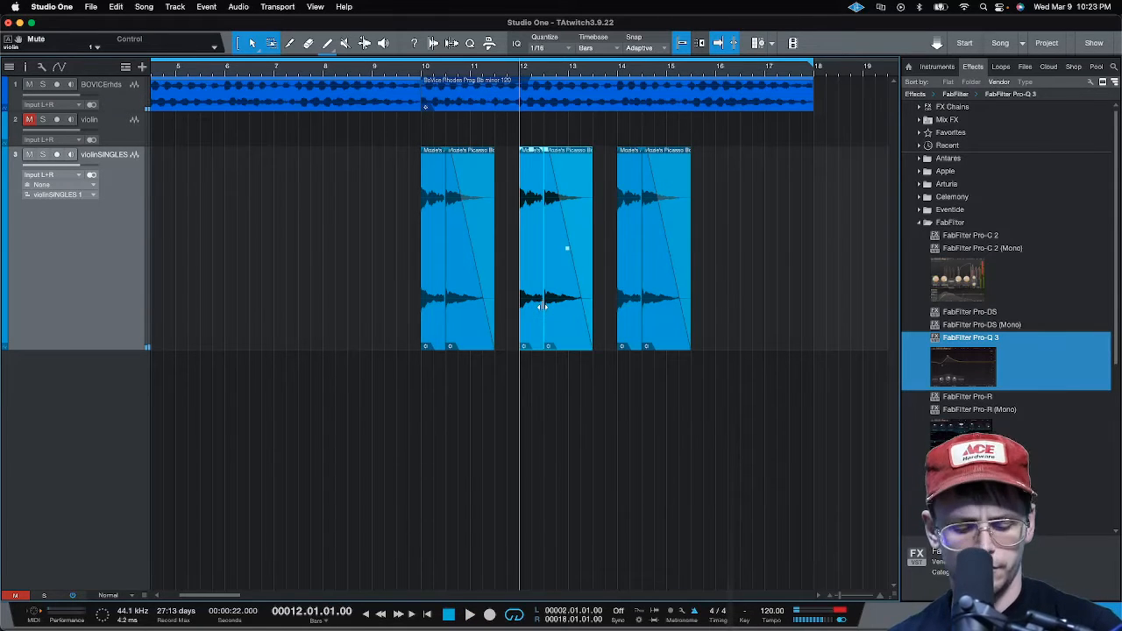
{"action": "left_click", "coordinate": [716, 70]}
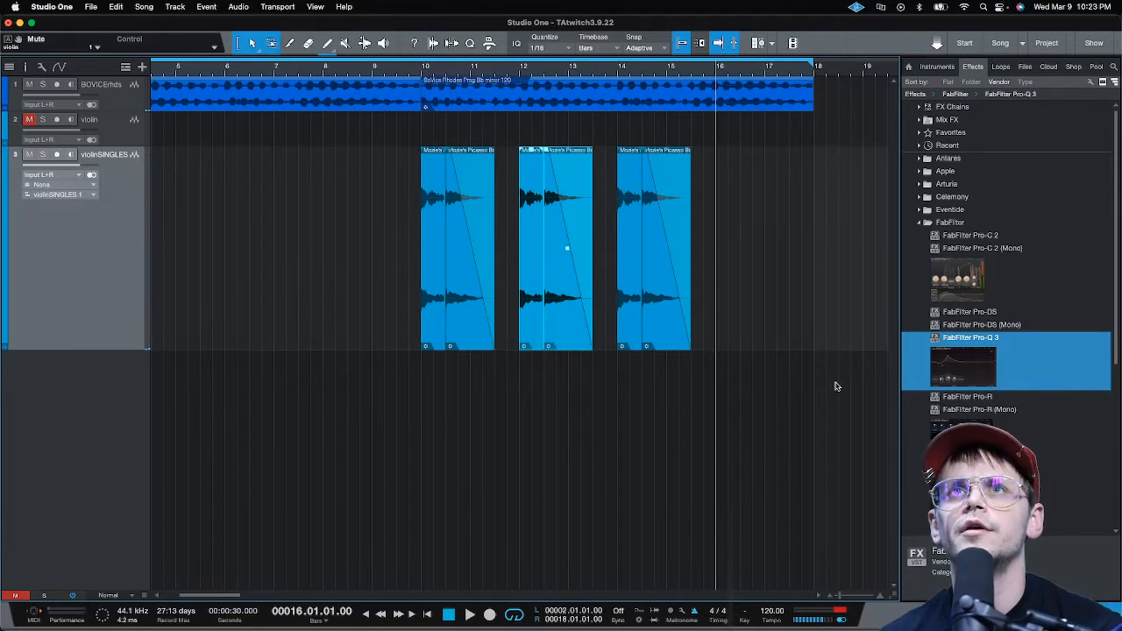
{"action": "key", "text": "super+v"}
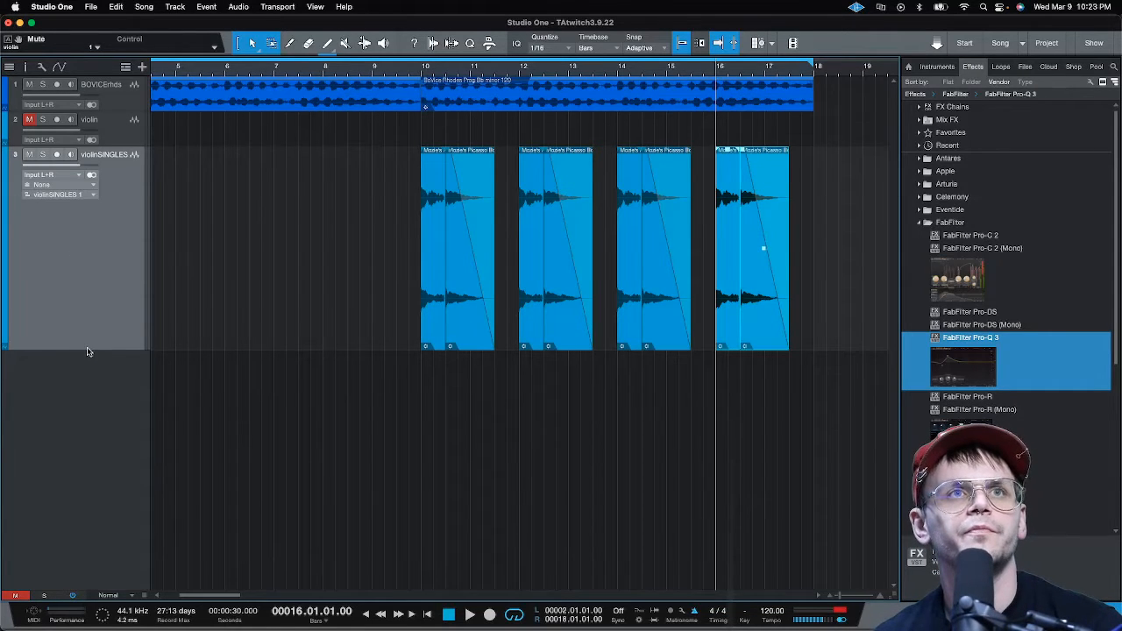
{"action": "left_click_drag", "start_coordinate": [88, 349], "coordinate": [97, 214]}
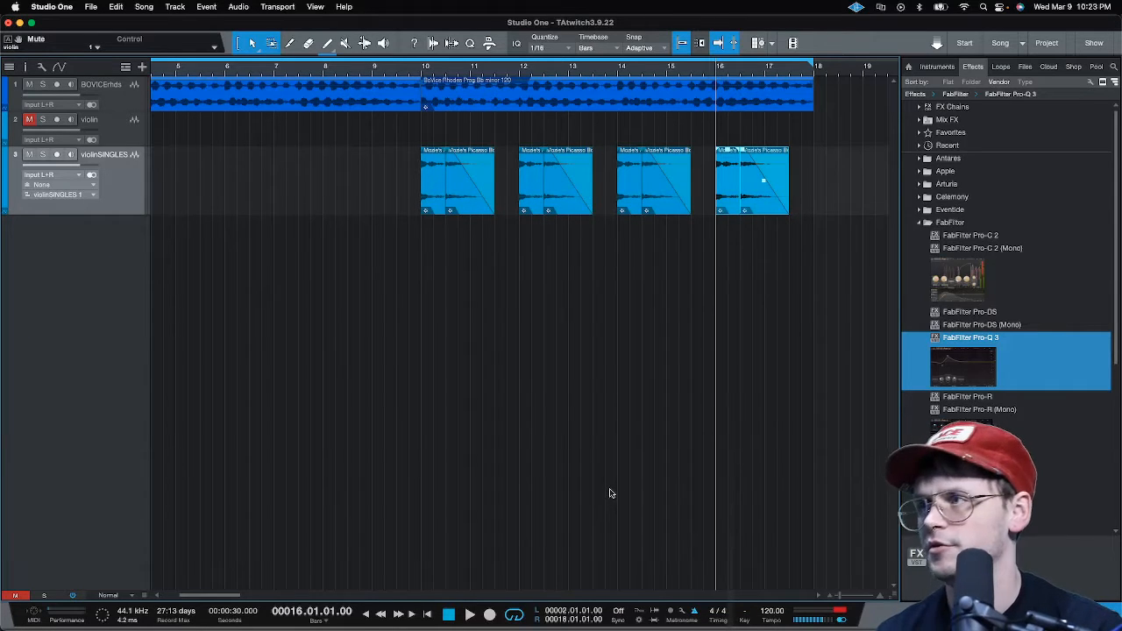
Step: Find Stutter Edit 2 among the iZotope, Inc. effects and insert it on the violinSINGLES track
{"action": "left_click", "coordinate": [959, 223]}
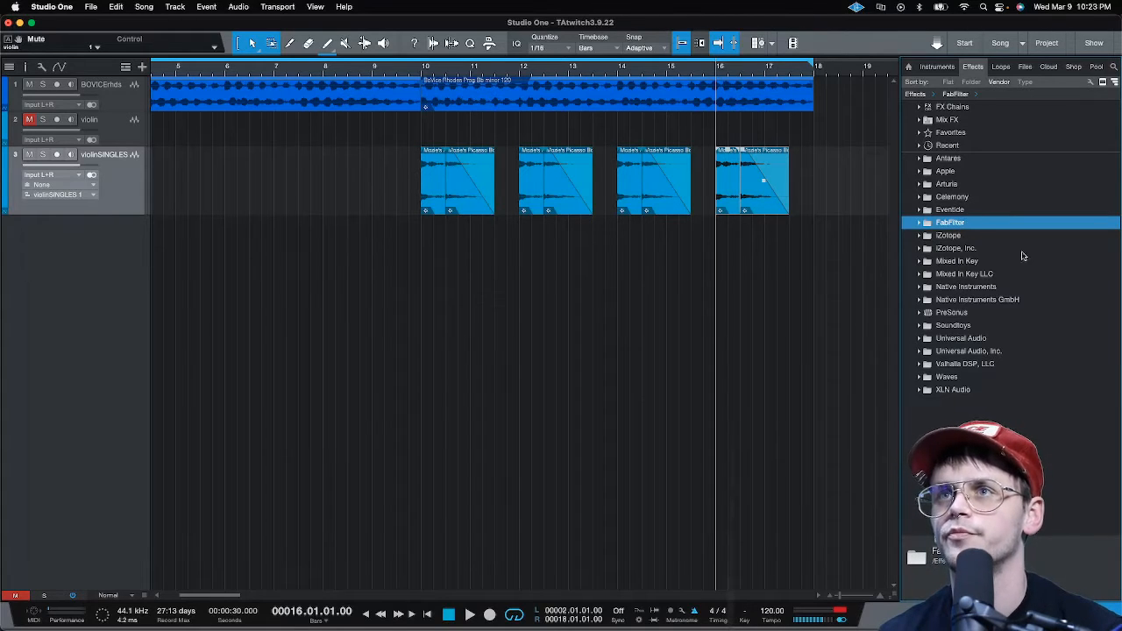
{"action": "left_click", "coordinate": [953, 236]}
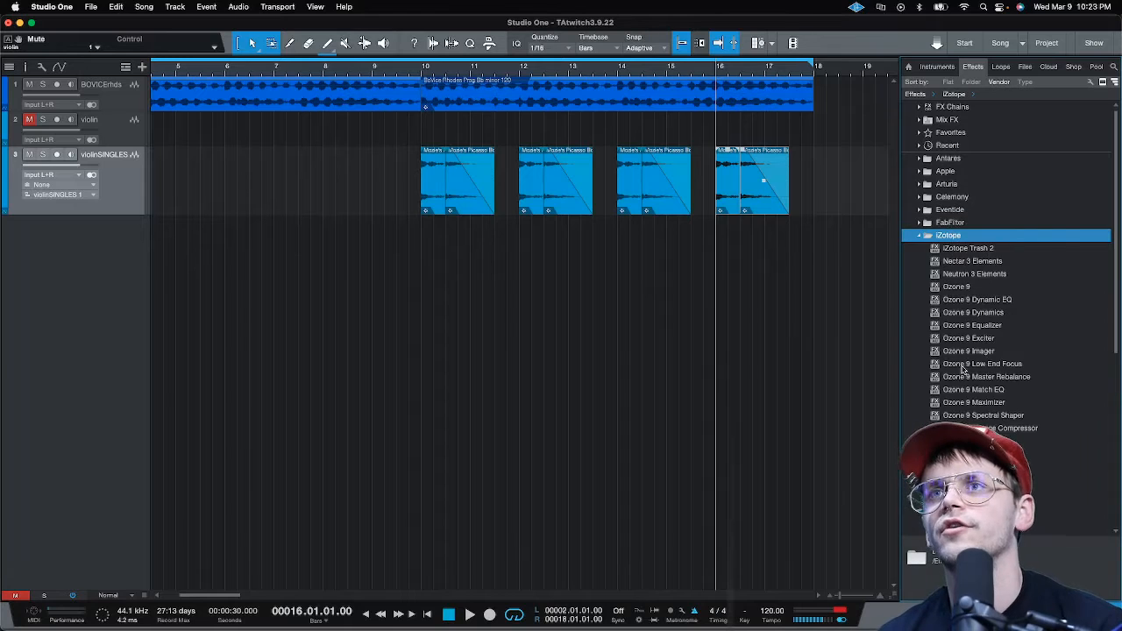
{"action": "scroll", "coordinate": [978, 401], "scroll_direction": "down", "scroll_amount": 3}
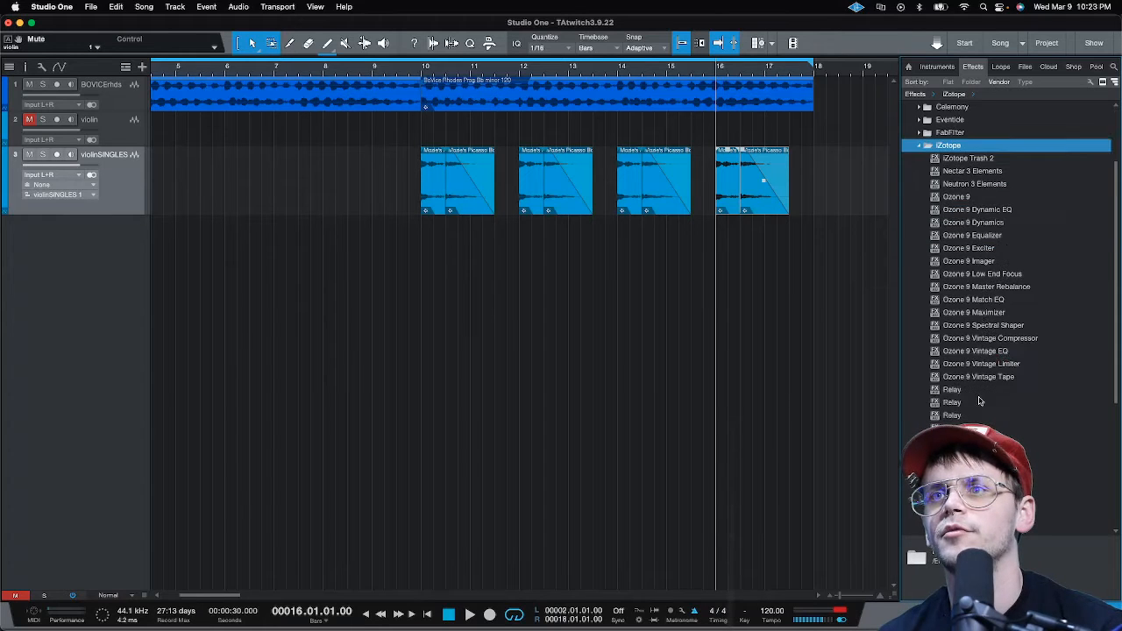
{"action": "scroll", "coordinate": [979, 397], "scroll_direction": "down", "scroll_amount": 5}
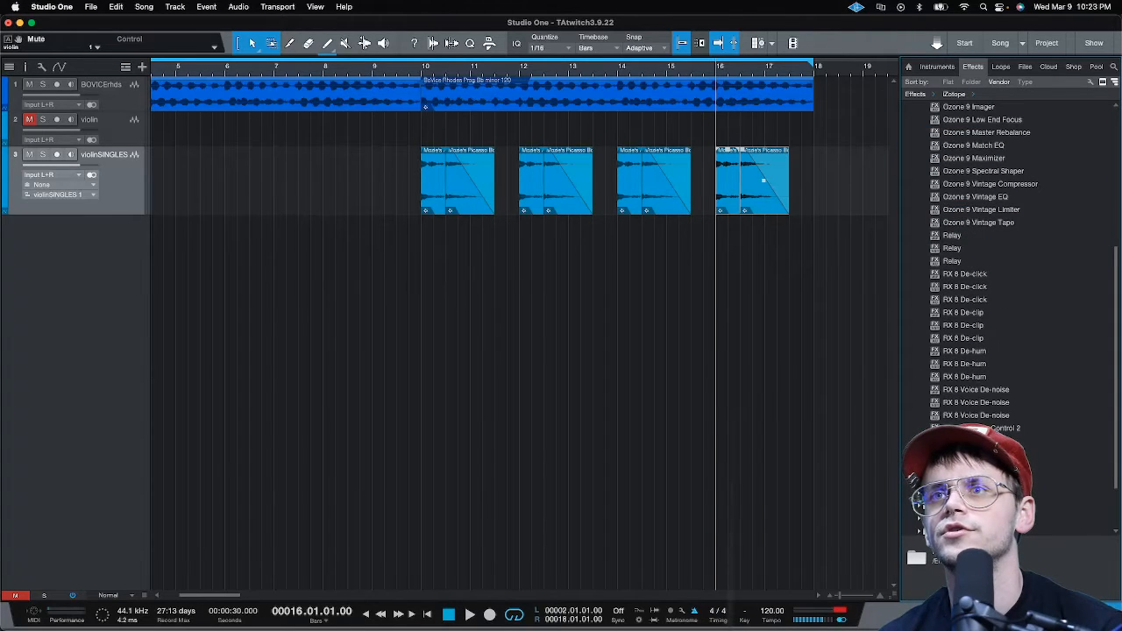
{"action": "left_click", "coordinate": [919, 453]}
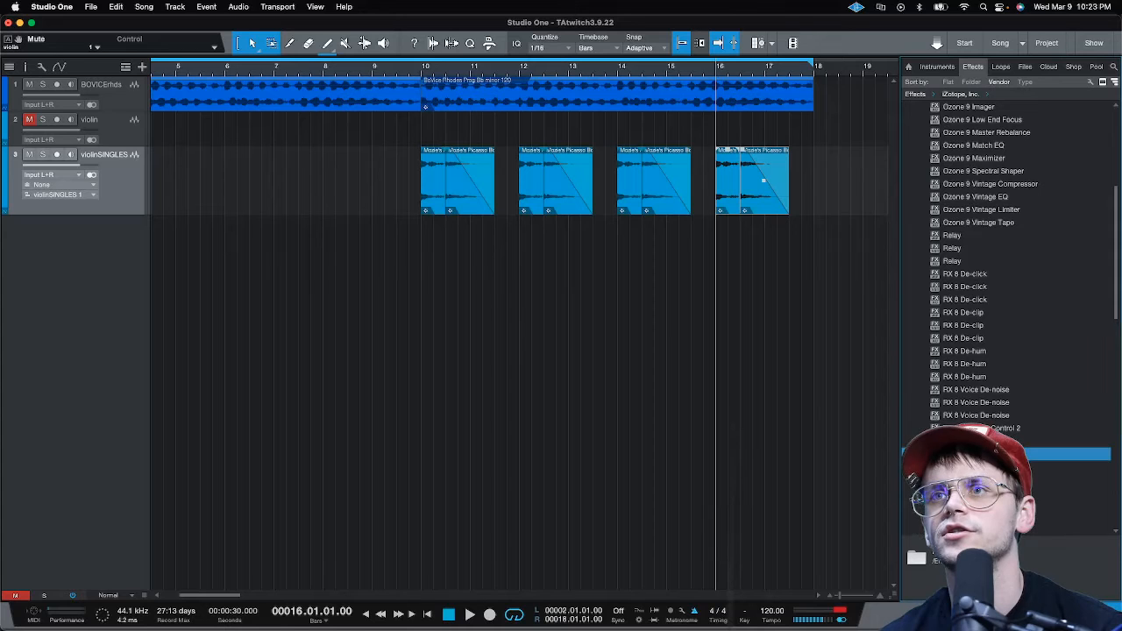
{"action": "scroll", "coordinate": [979, 454], "scroll_direction": "down", "scroll_amount": 5}
{"action": "scroll", "coordinate": [1006, 254], "scroll_direction": "down", "scroll_amount": 10}
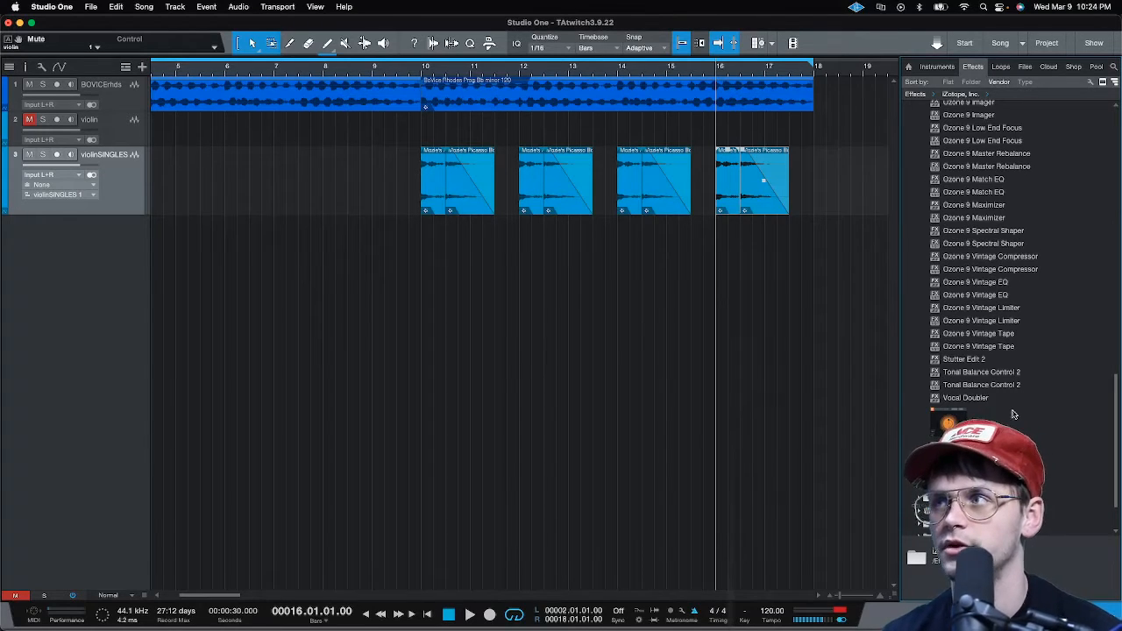
{"action": "left_click", "coordinate": [971, 361]}
{"action": "left_click_drag", "start_coordinate": [964, 359], "coordinate": [125, 201]}
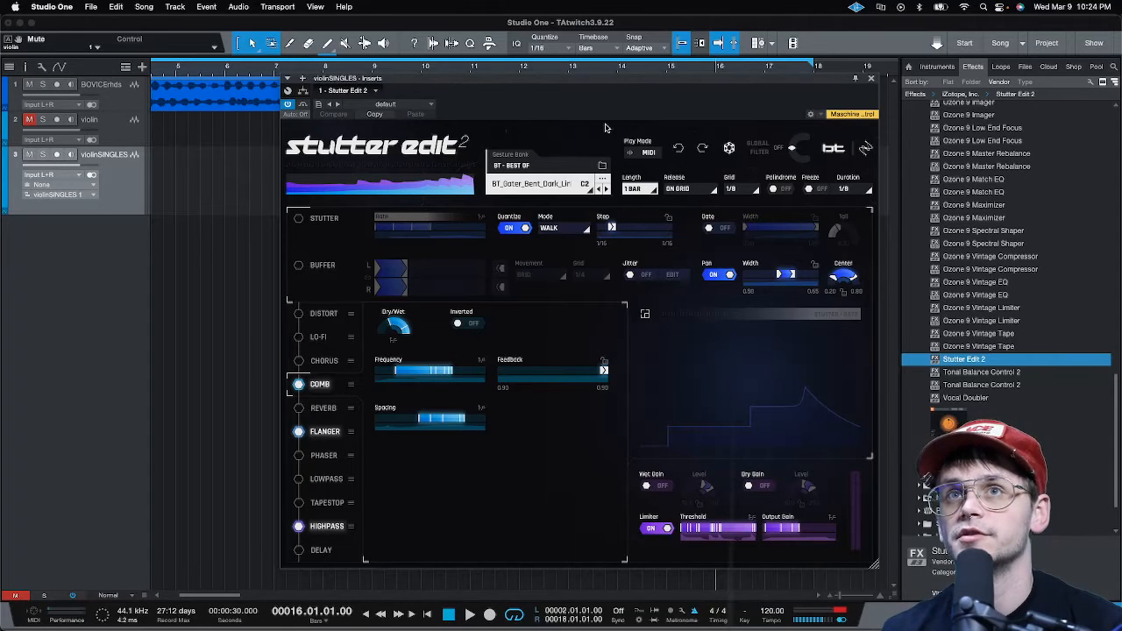
Step: Add an instrument track named stdrMIDI with its output set to Stutter Edit 2's MIDI input, following the plug-in's MIDI mode setup
{"action": "left_click", "coordinate": [648, 153]}
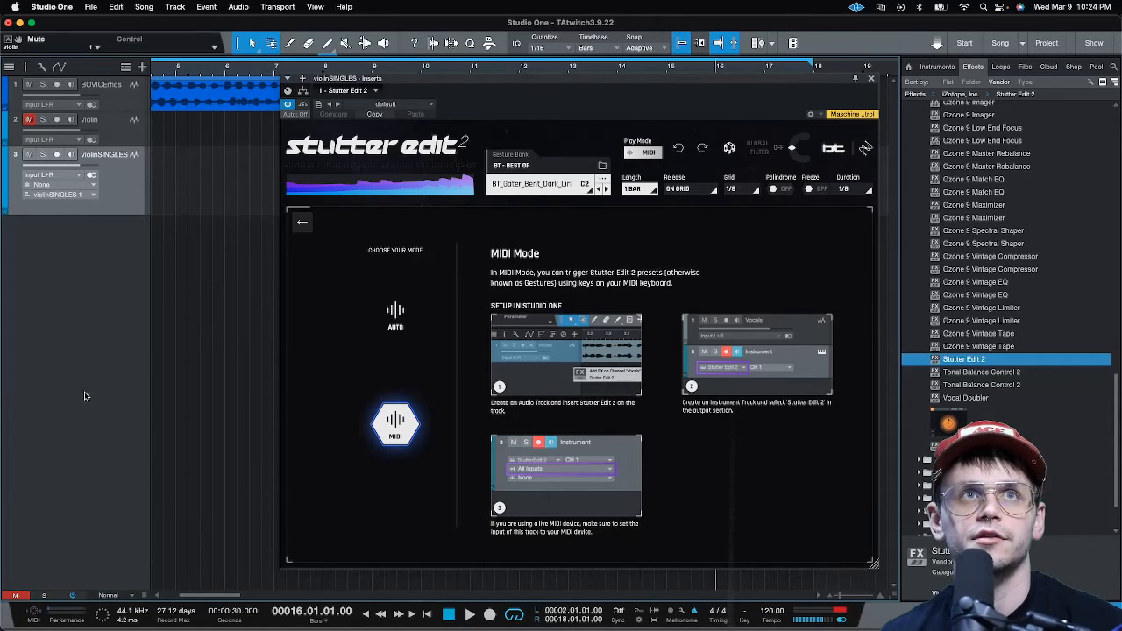
{"action": "left_click", "coordinate": [142, 70]}
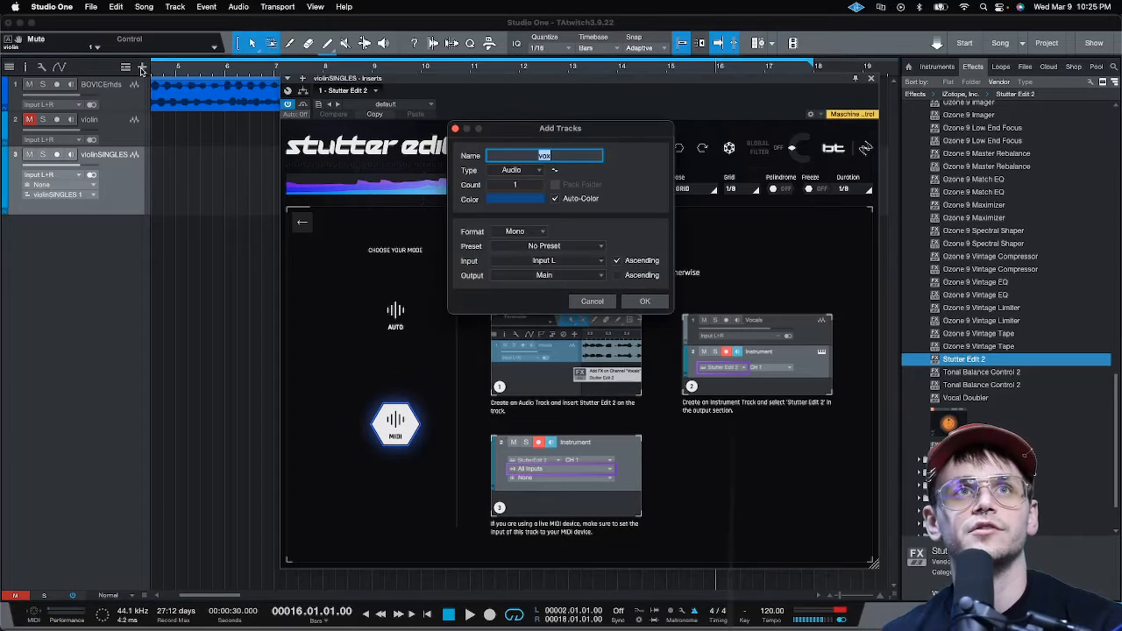
{"action": "left_click", "coordinate": [534, 169]}
{"action": "left_click", "coordinate": [527, 197]}
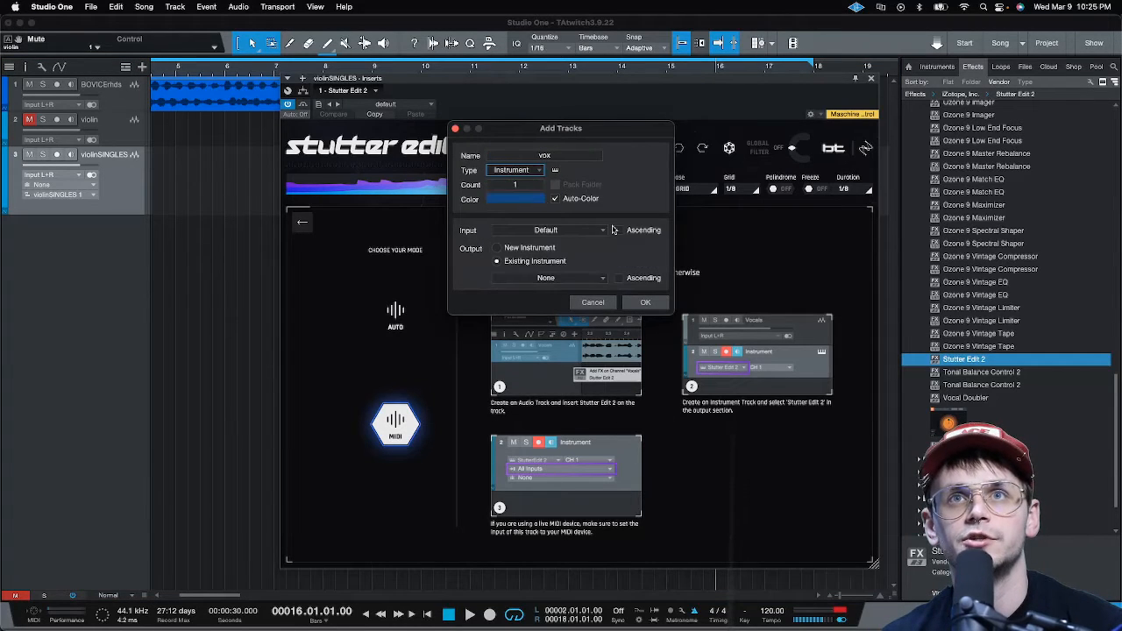
{"action": "left_click", "coordinate": [561, 279]}
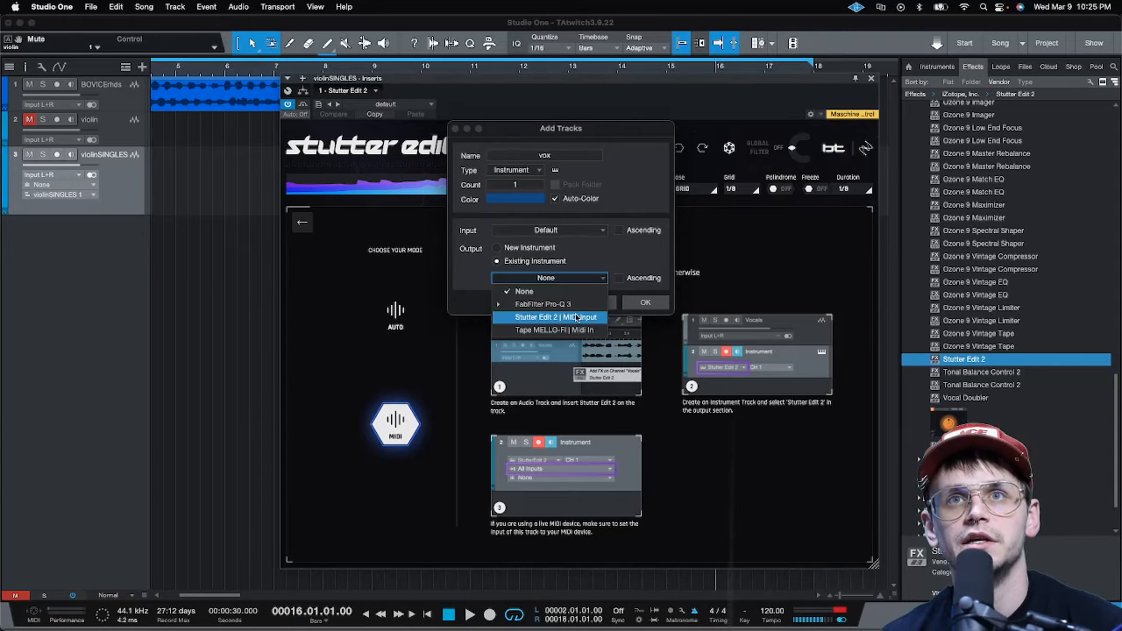
{"action": "left_click", "coordinate": [575, 316]}
{"action": "left_click", "coordinate": [646, 301]}
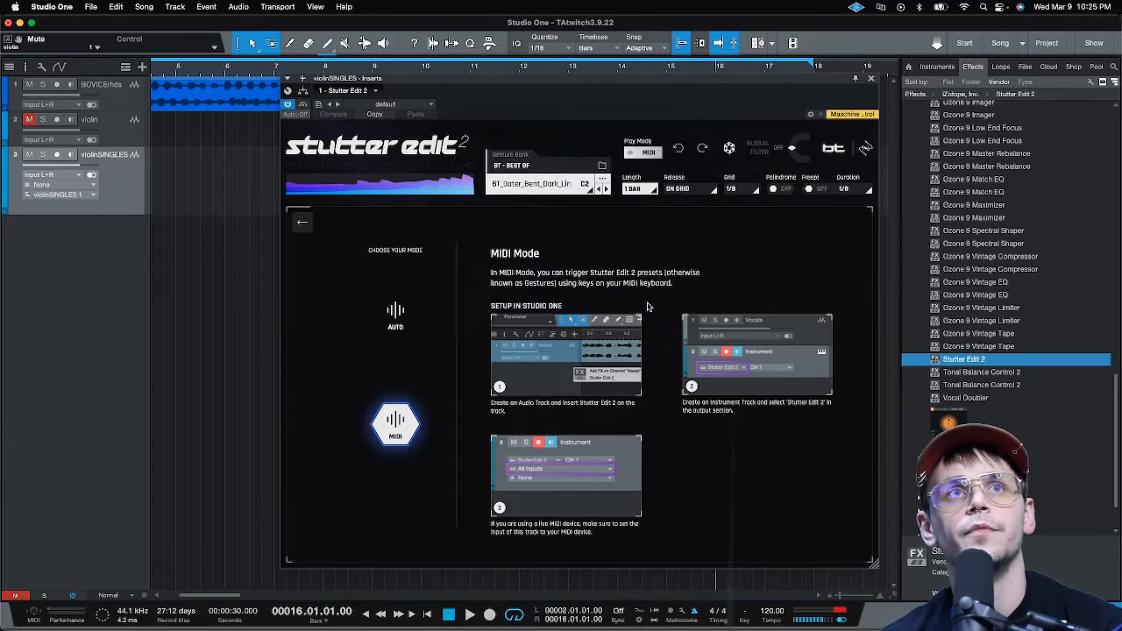
{"action": "left_click", "coordinate": [871, 79]}
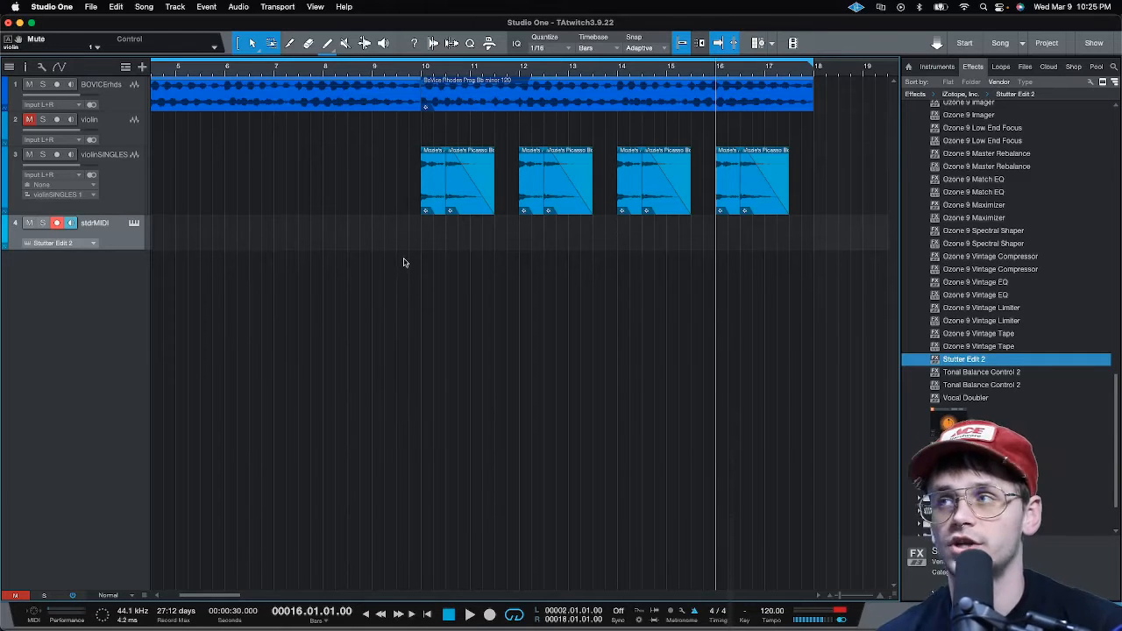
Step: Set the loop range from bar 10 to bar 18 and play the violin section from bar 10
{"action": "left_click", "coordinate": [423, 72]}
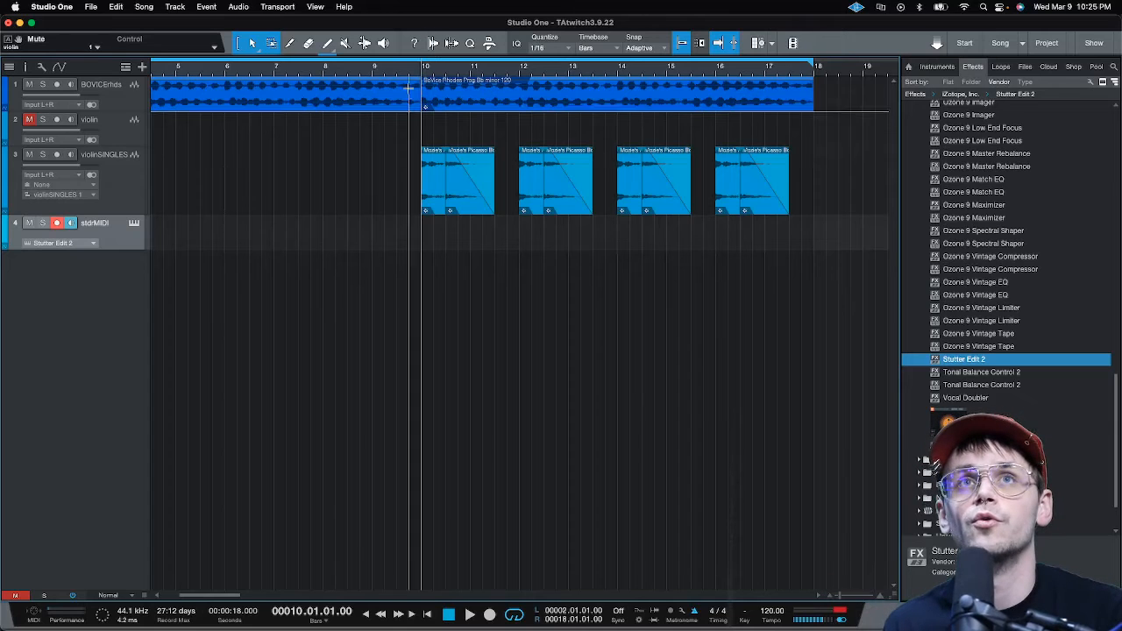
{"action": "left_click_drag", "start_coordinate": [426, 65], "coordinate": [739, 65]}
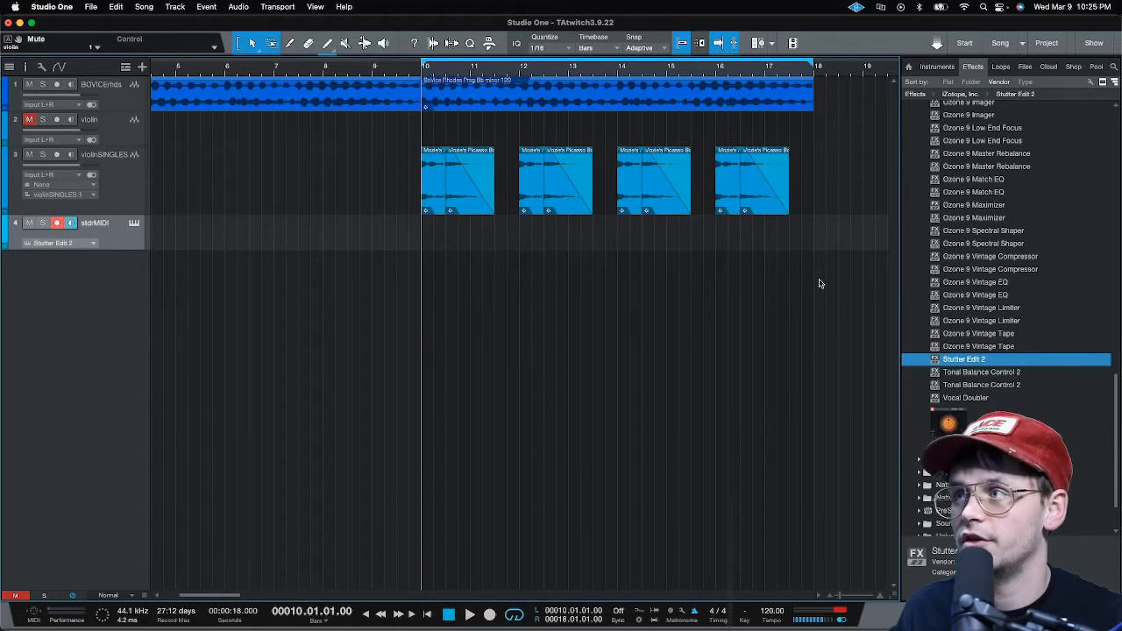
{"action": "key", "text": "space"}
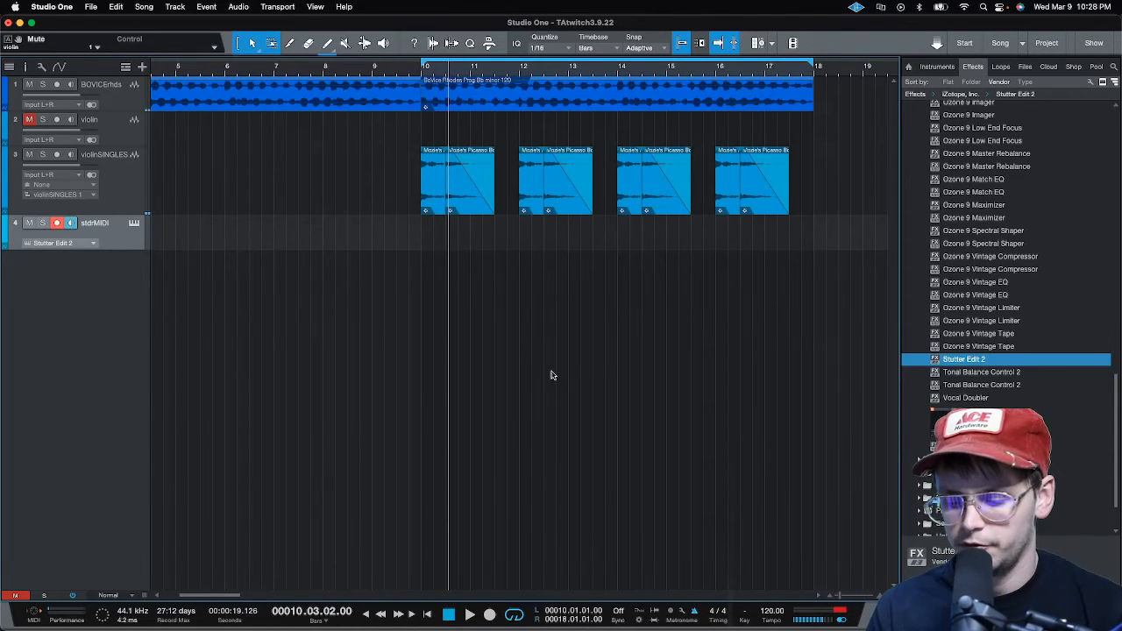
{"action": "key", "text": "space"}
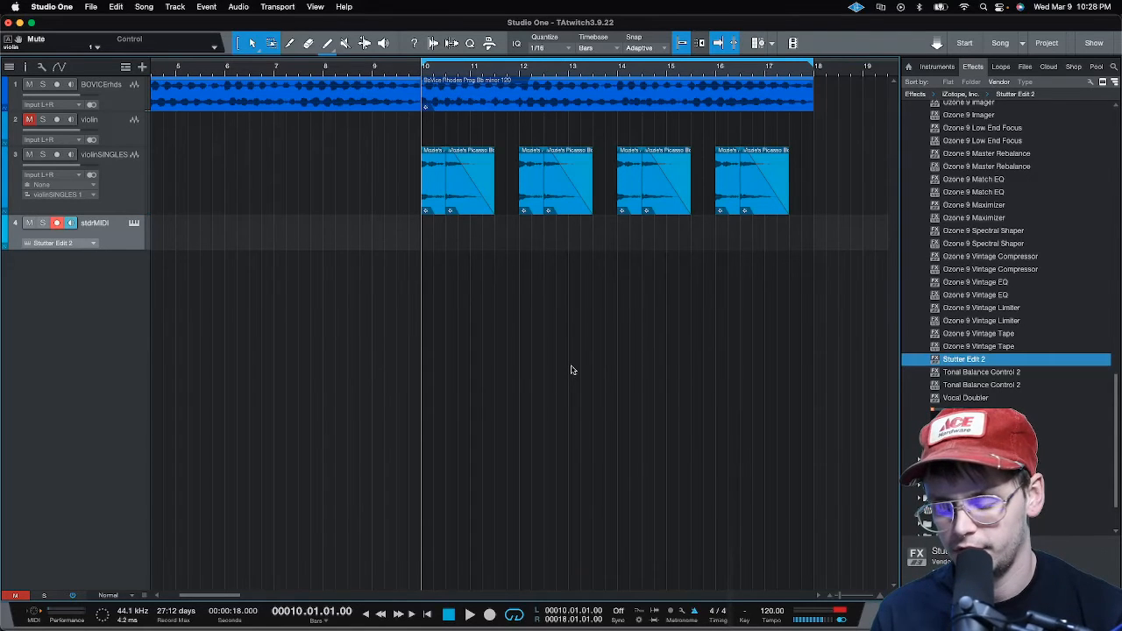
{"action": "key", "text": "space"}
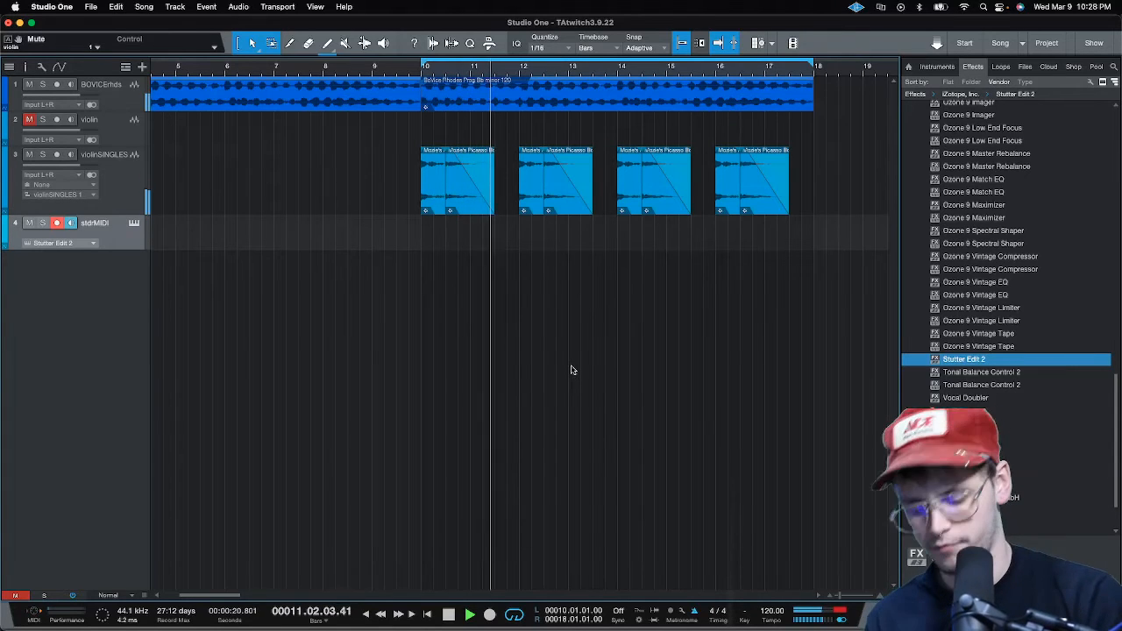
{"action": "key", "text": "space"}
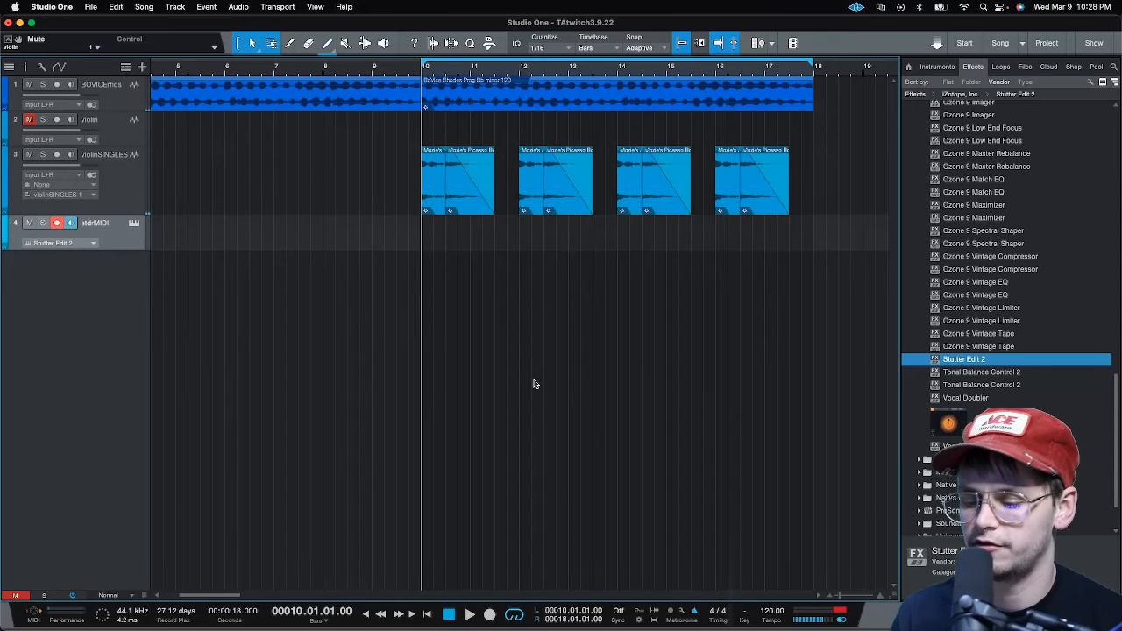
Step: Record stutter trigger notes on the stdrMIDI track over bars 10 to 18 and extend the last note to bar 18
{"action": "key", "text": "KP_Multiply"}
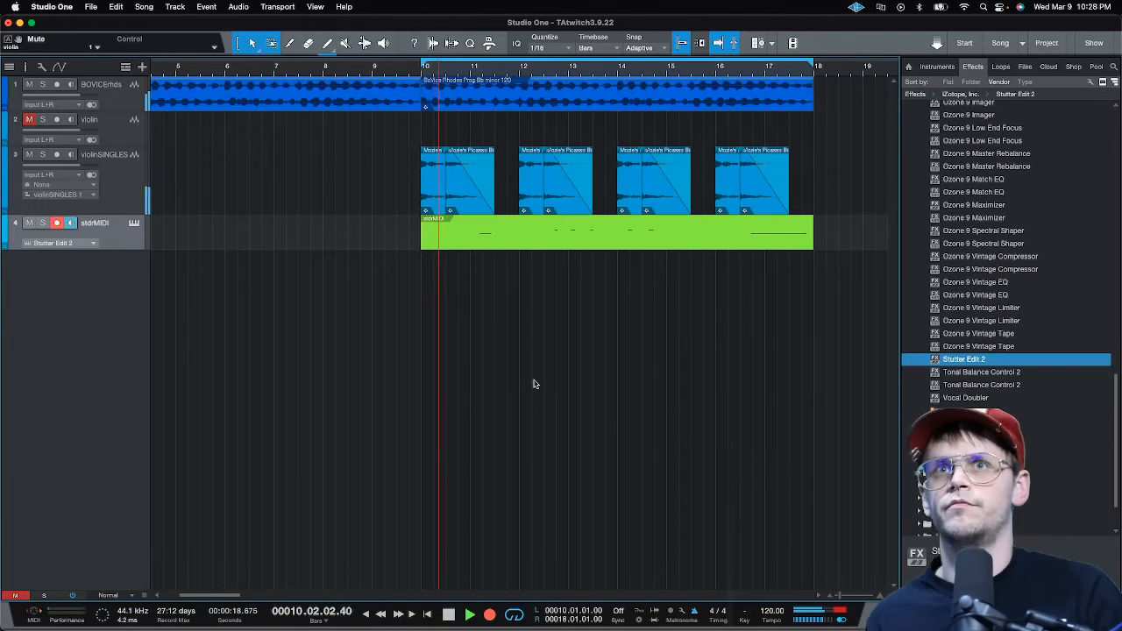
{"action": "key", "text": "space"}
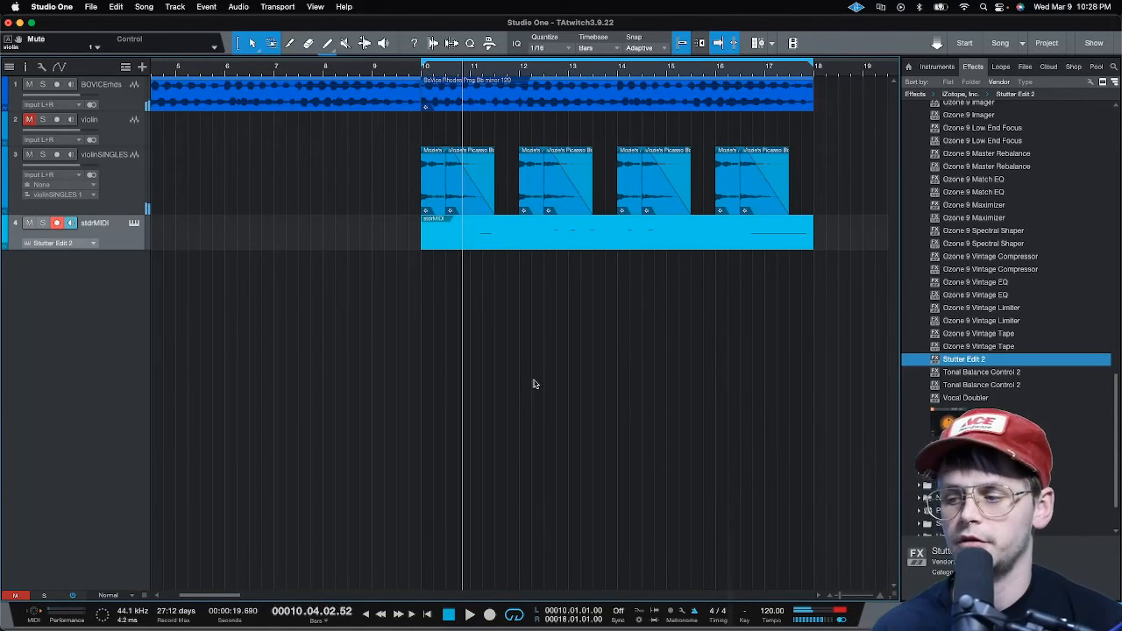
{"action": "double_click", "coordinate": [740, 247]}
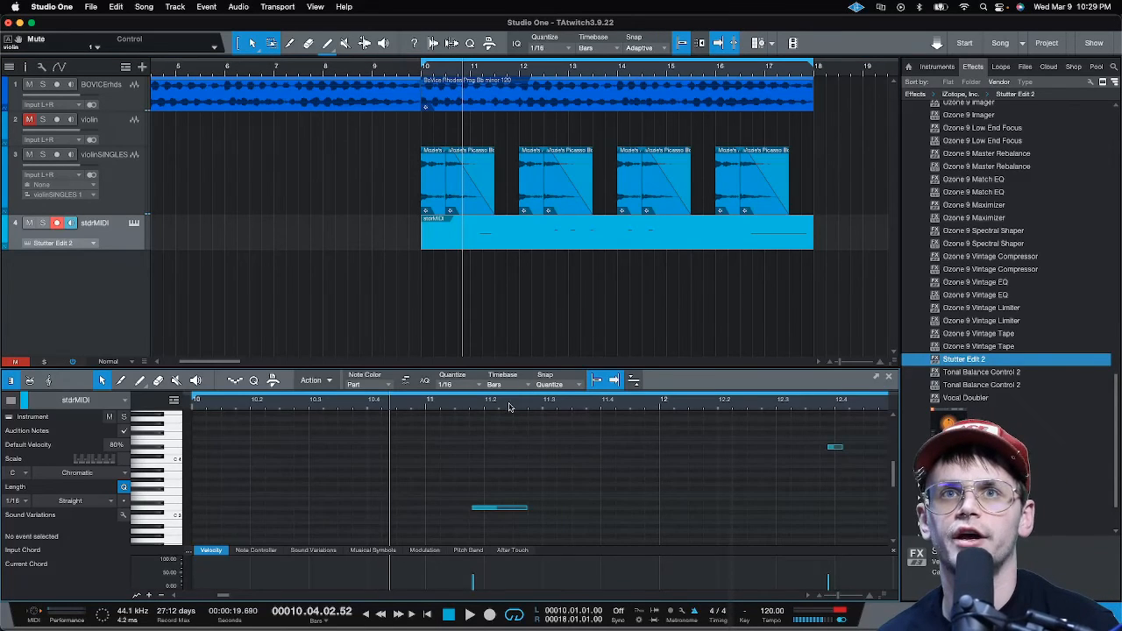
{"action": "scroll", "coordinate": [507, 410], "scroll_direction": "down", "scroll_amount": 6}
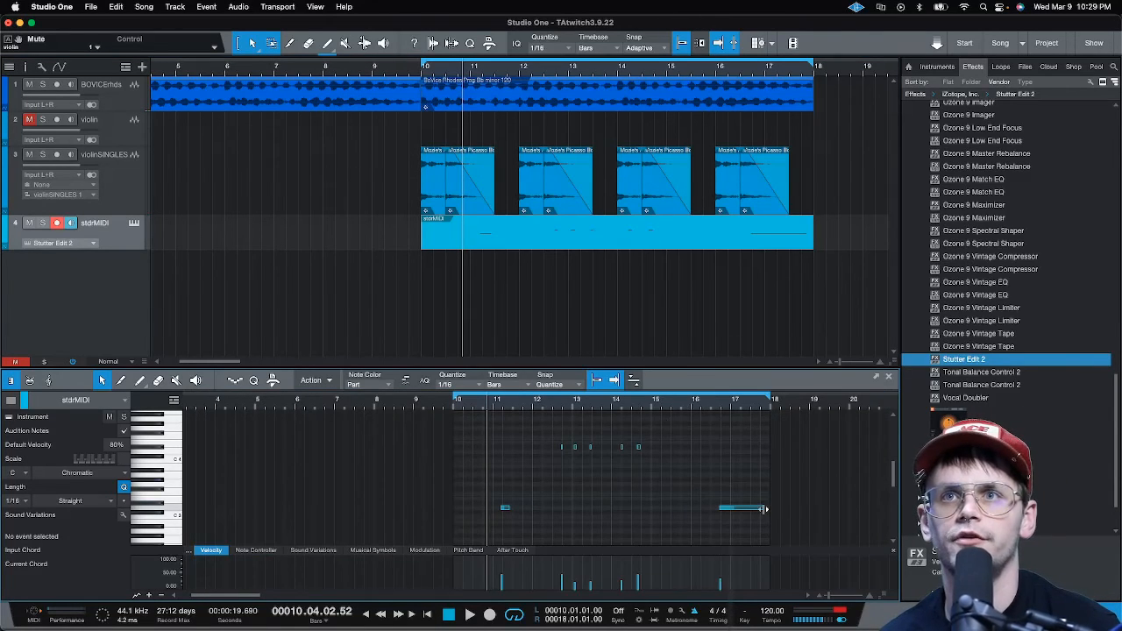
{"action": "left_click_drag", "start_coordinate": [764, 508], "coordinate": [771, 509]}
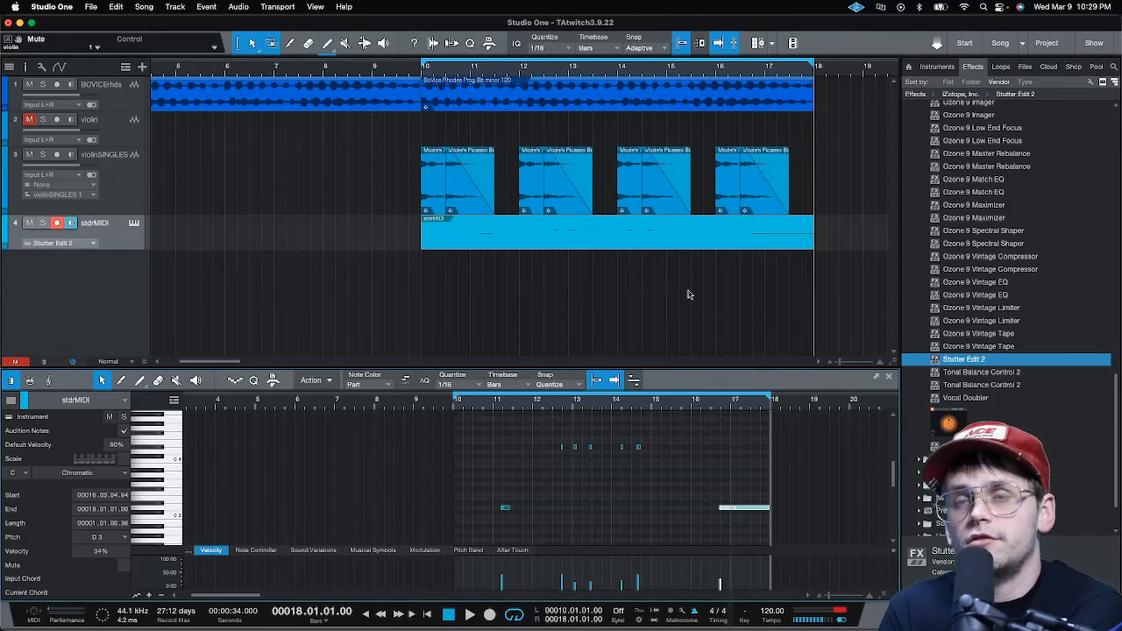
Step: Play the arrangement from the start of the song and view the whole timeline
{"action": "key", "text": "Home"}
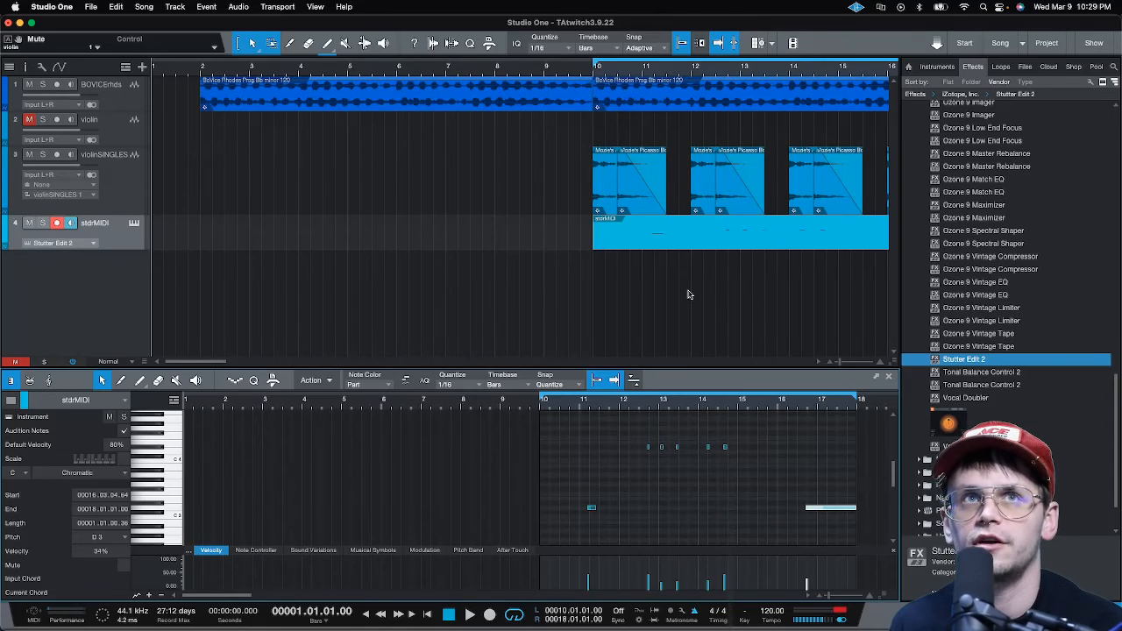
{"action": "key", "text": "space"}
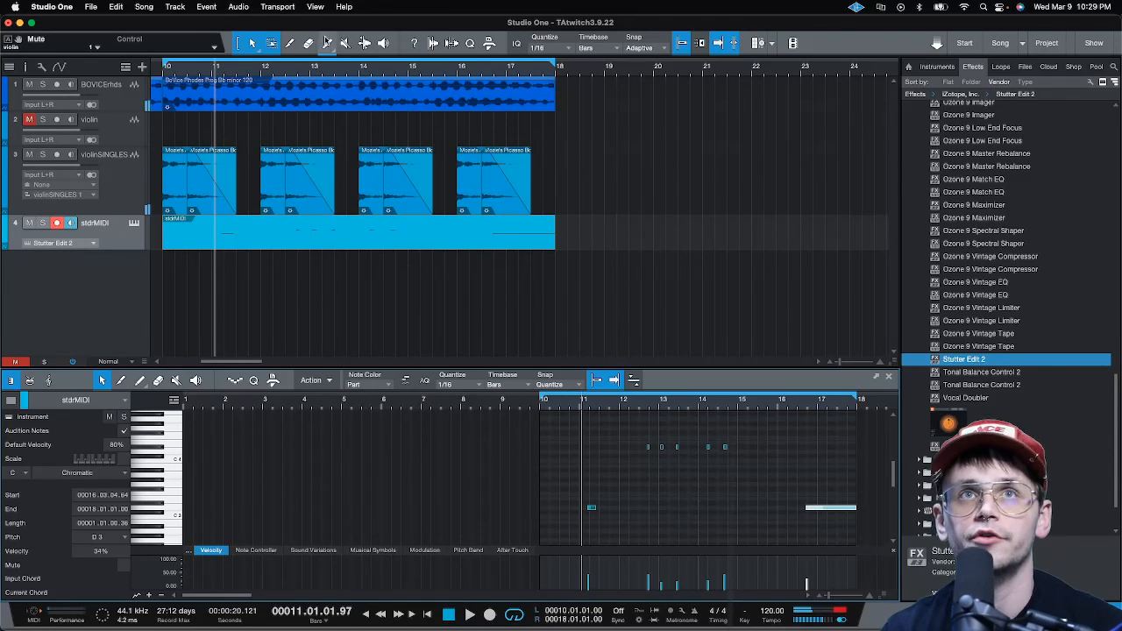
{"action": "scroll", "coordinate": [361, 75], "scroll_direction": "down", "scroll_amount": 5}
{"action": "mouse_move", "coordinate": [847, 618]}
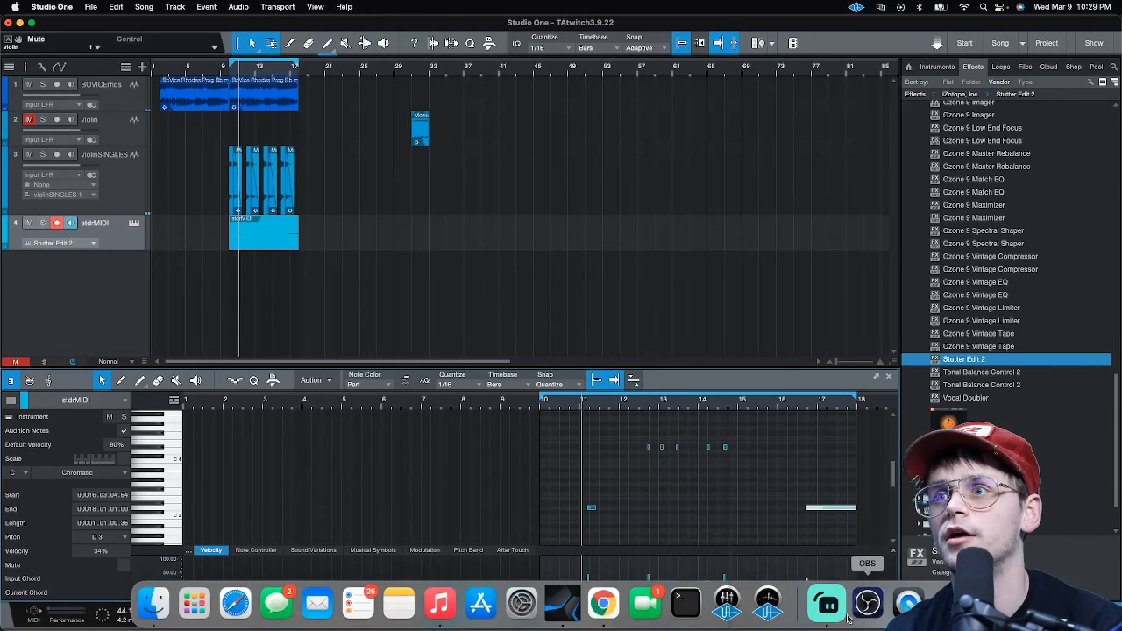